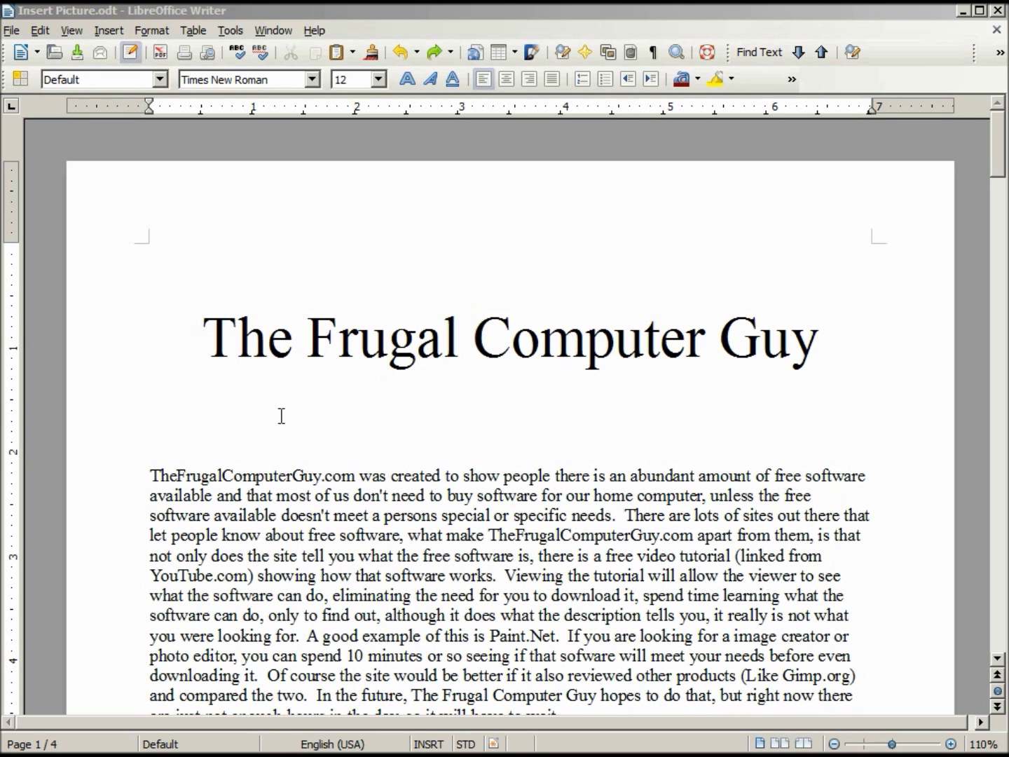
Insert the picture TFCG-200x200.png from file on the blank line below the title.
click(177, 419)
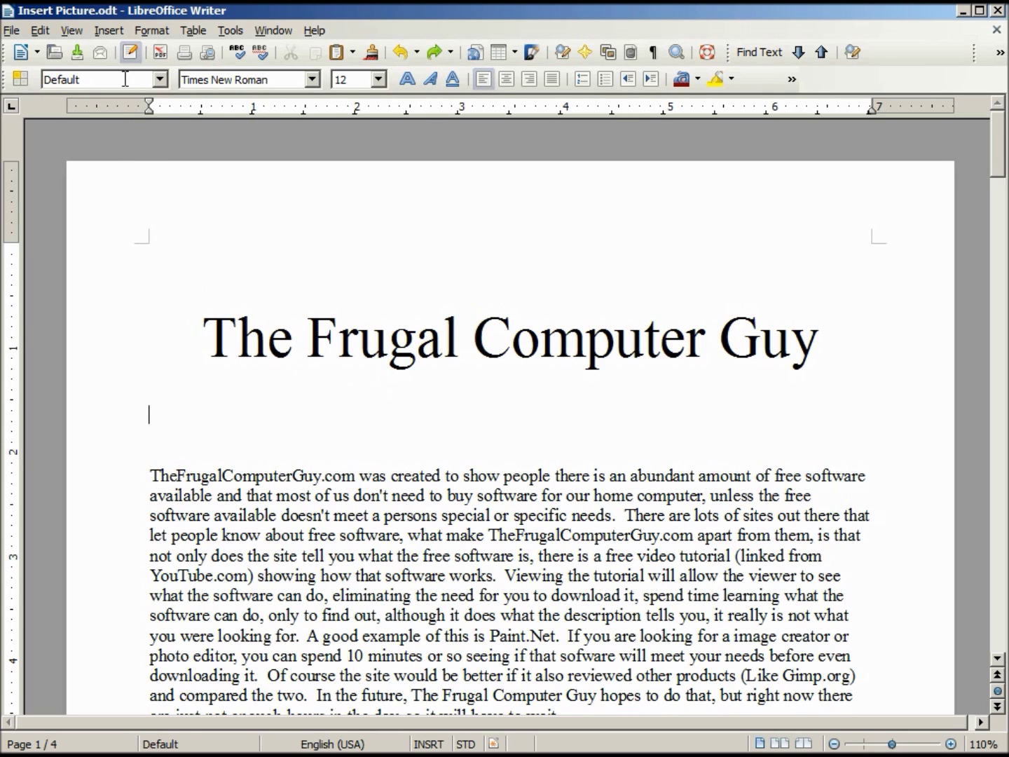
click(110, 31)
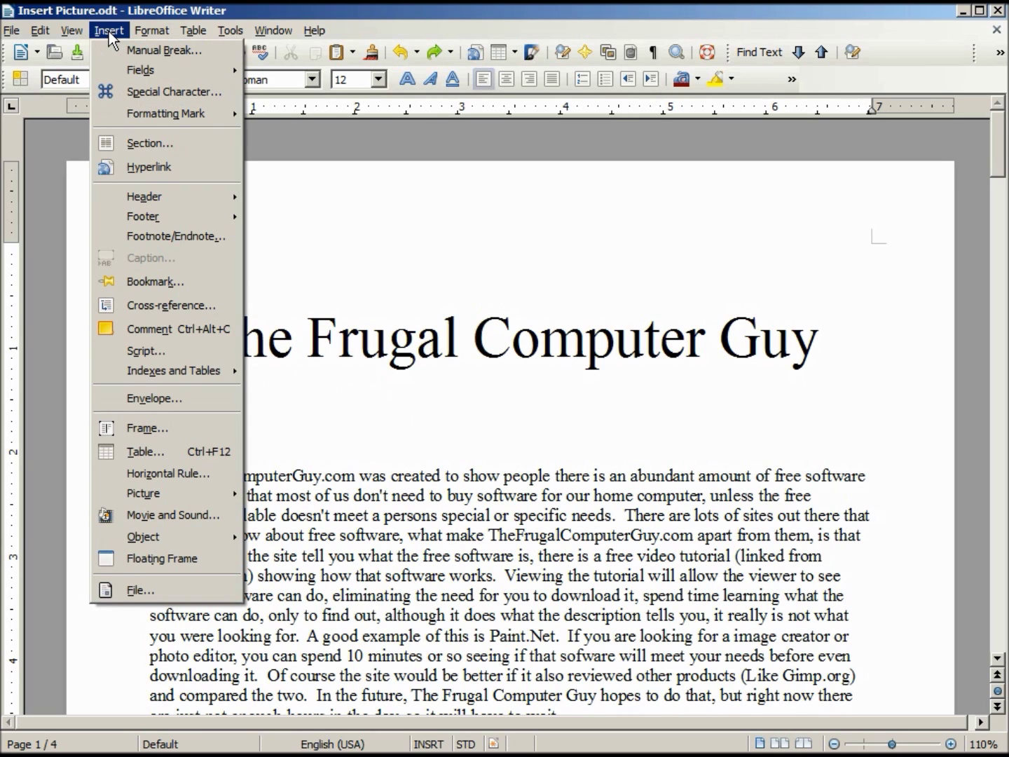
mouse_move(211, 493)
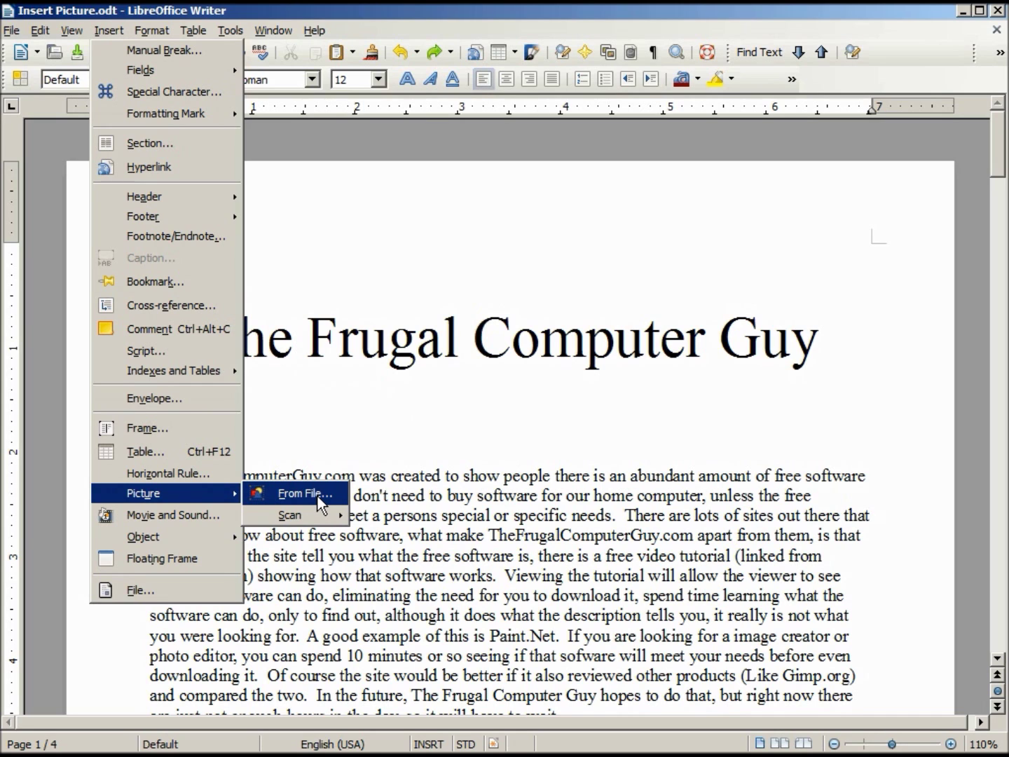
click(318, 495)
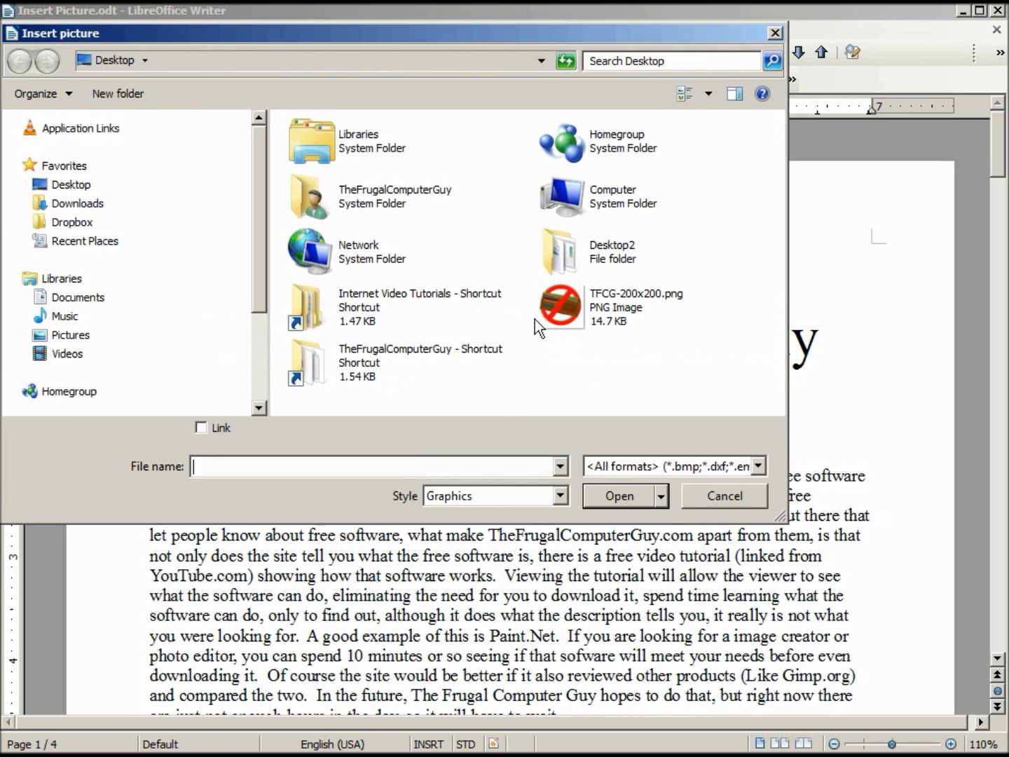
click(560, 304)
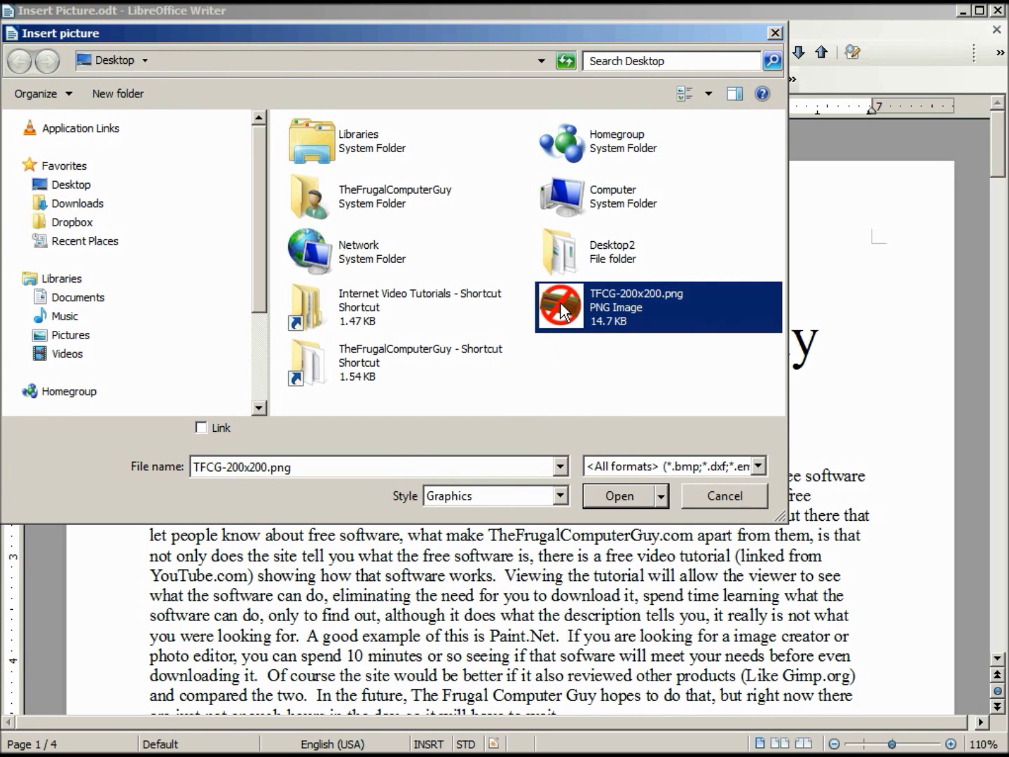
click(621, 492)
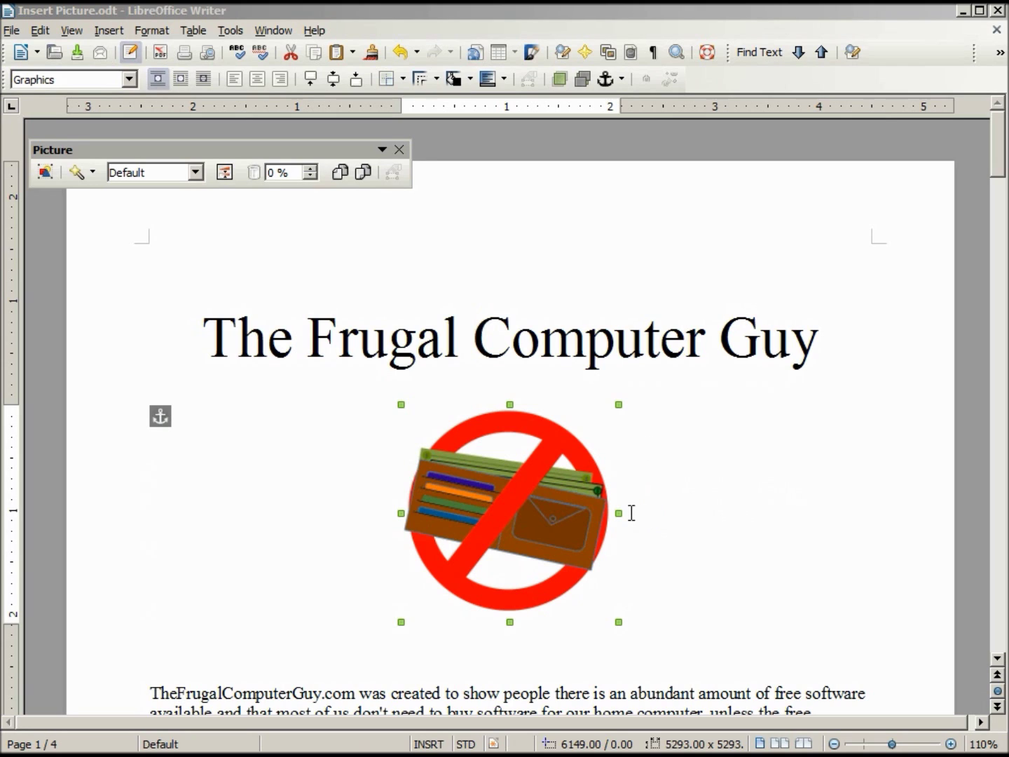
Resize the logo repeatedly with its side and corner handles, ending tall and narrow.
drag(618, 512, 767, 507)
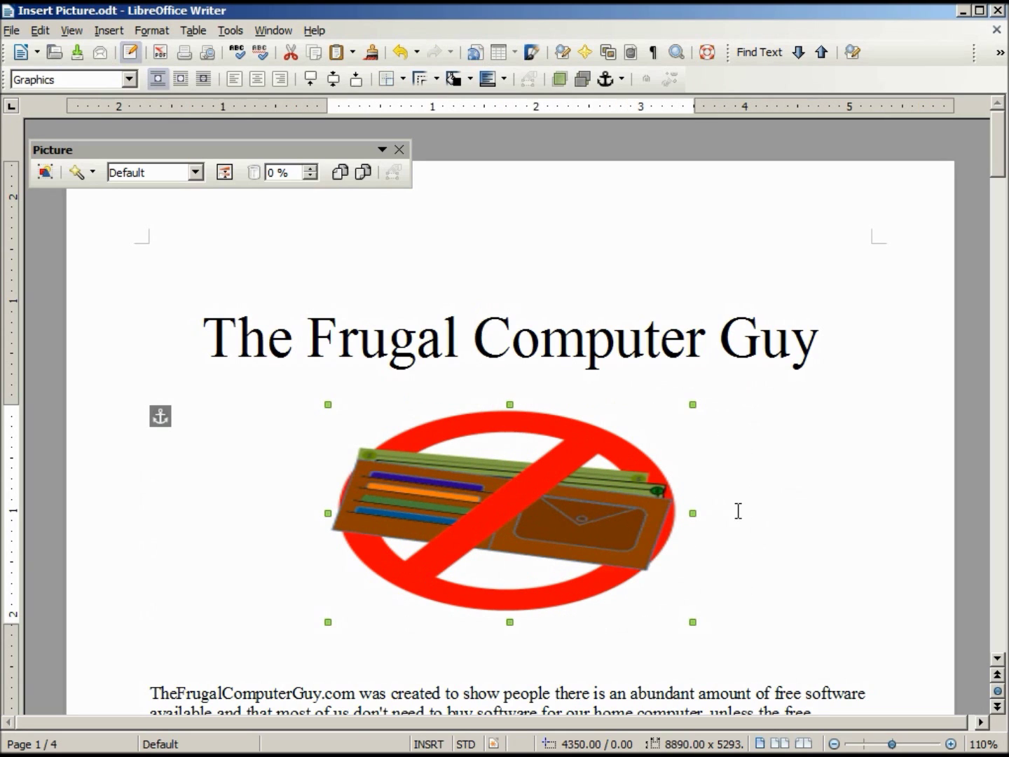
drag(691, 513, 583, 514)
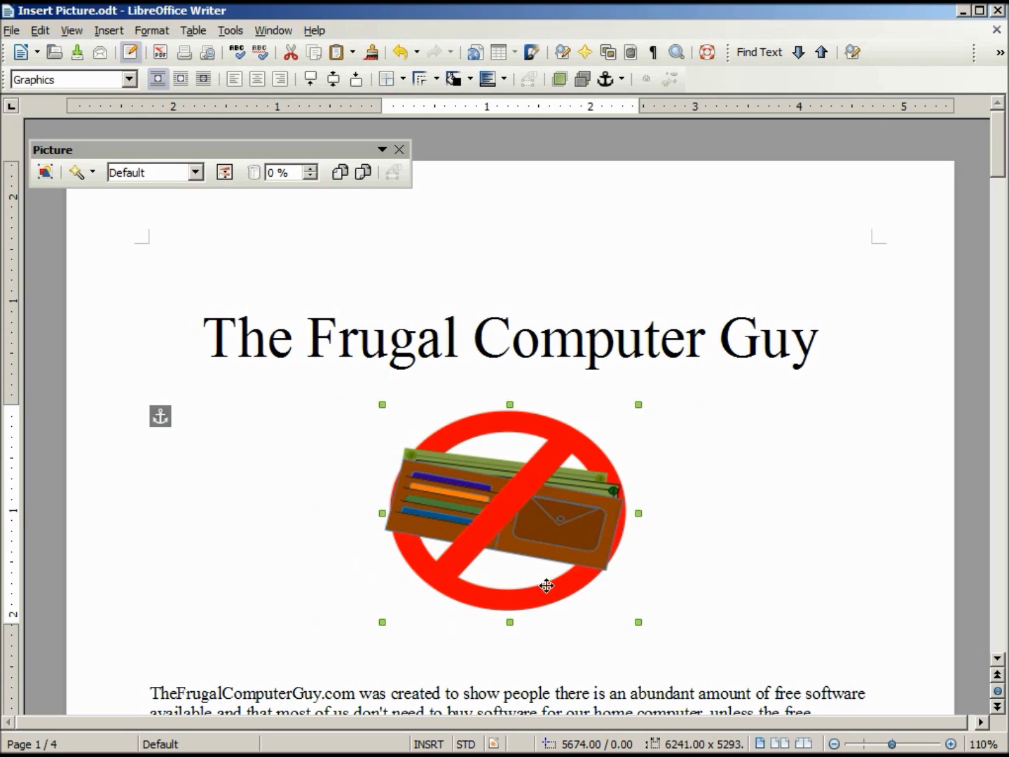
drag(509, 622, 509, 589)
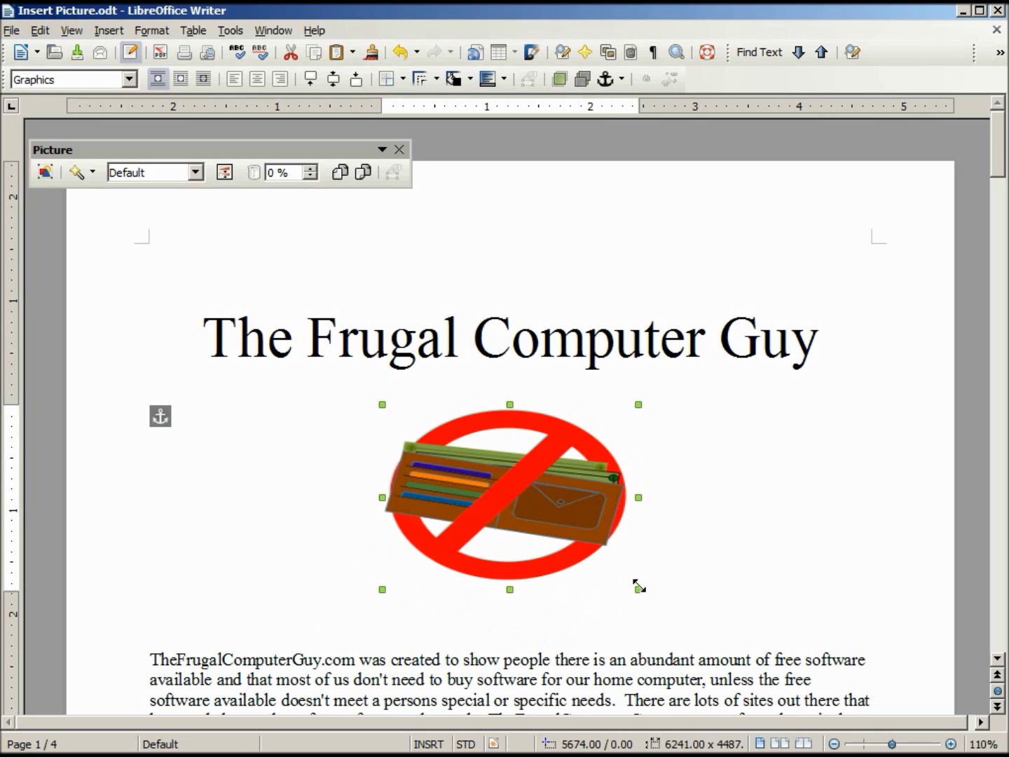
drag(638, 587, 489, 525)
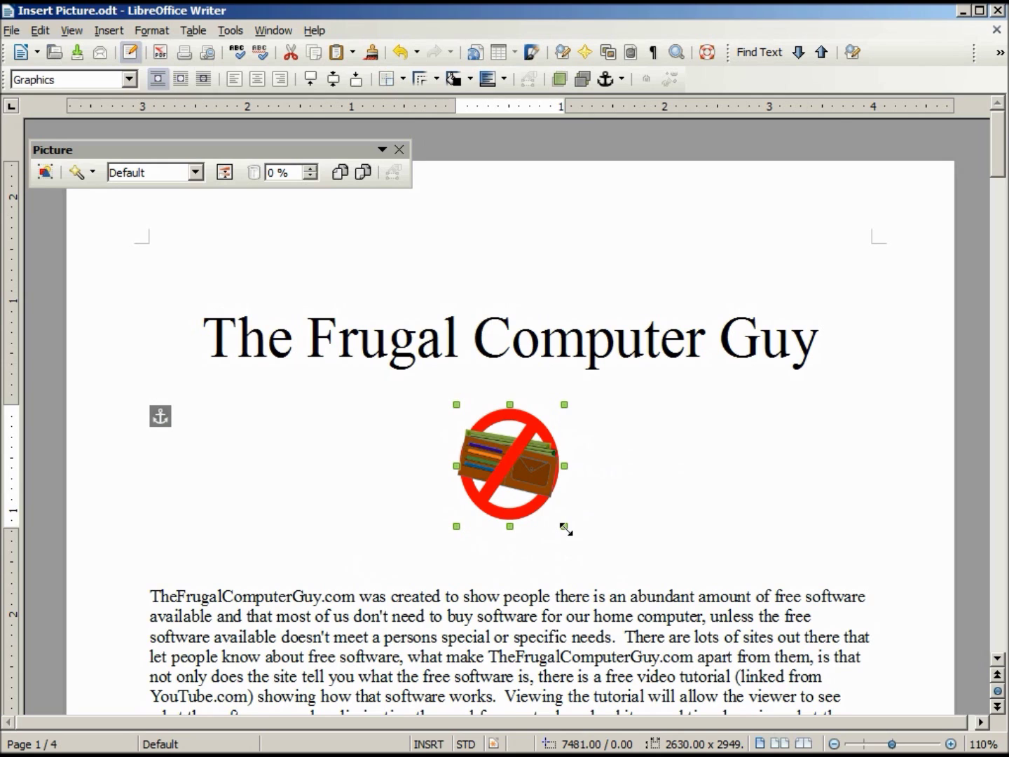
drag(565, 529, 688, 521)
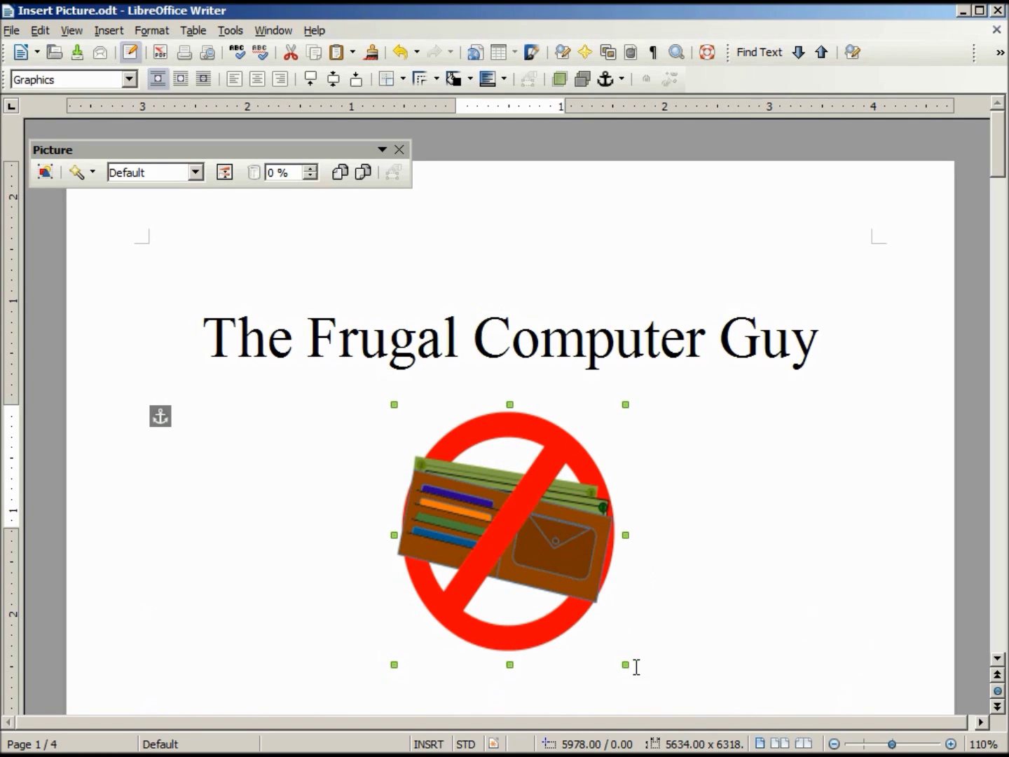
drag(625, 664, 566, 597)
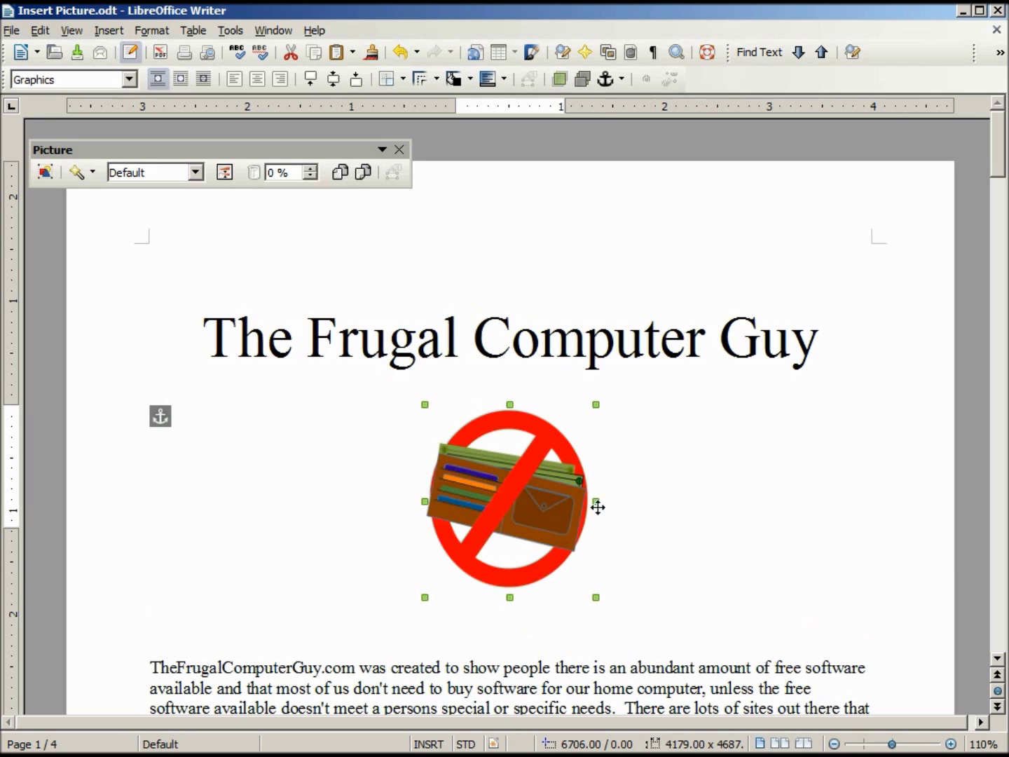
drag(596, 502, 516, 495)
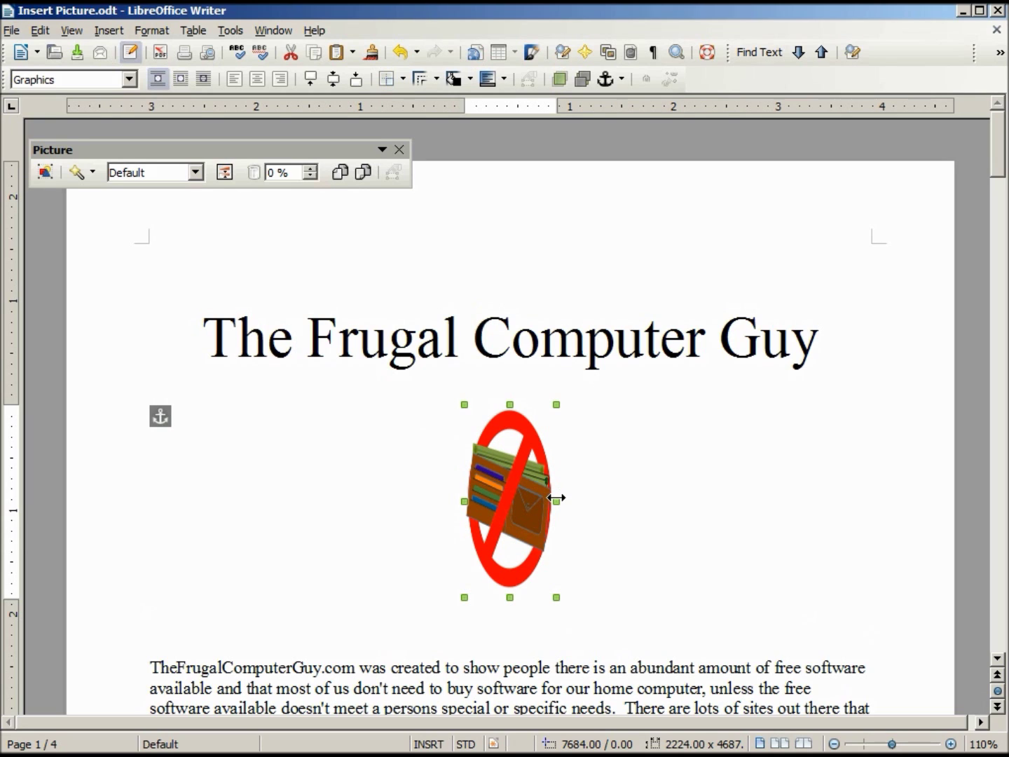
drag(557, 498, 707, 515)
drag(632, 242, 542, 432)
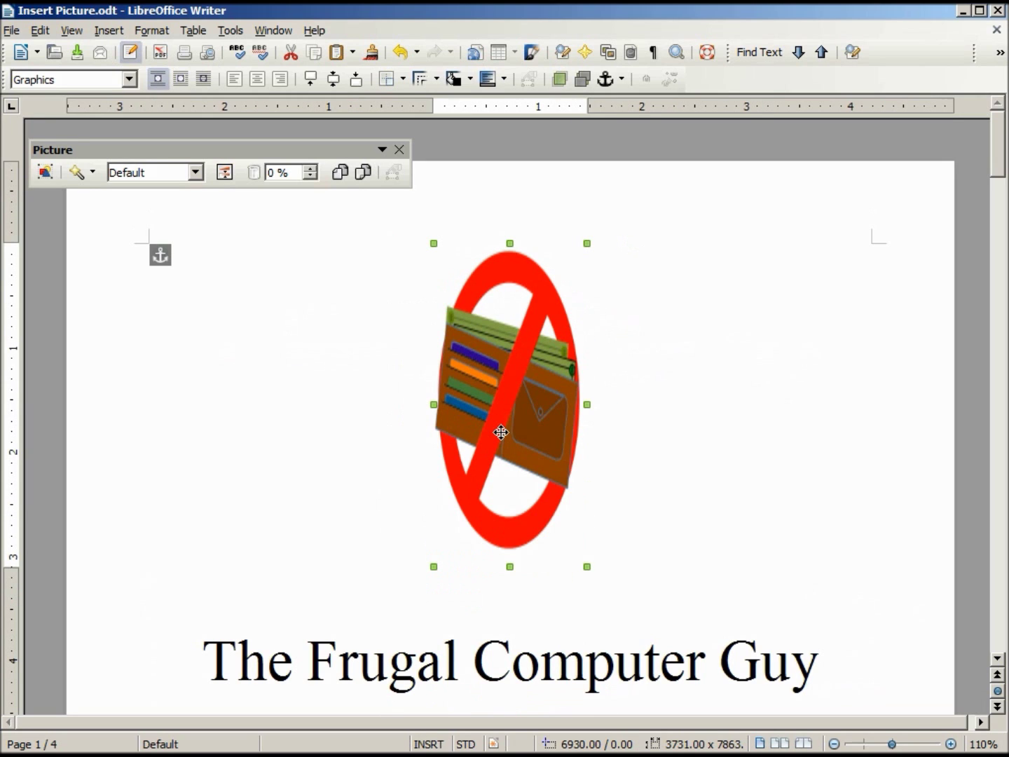
Undo two resizes, shrink the logo proportionally from its corner, and deselect it.
click(401, 53)
click(401, 52)
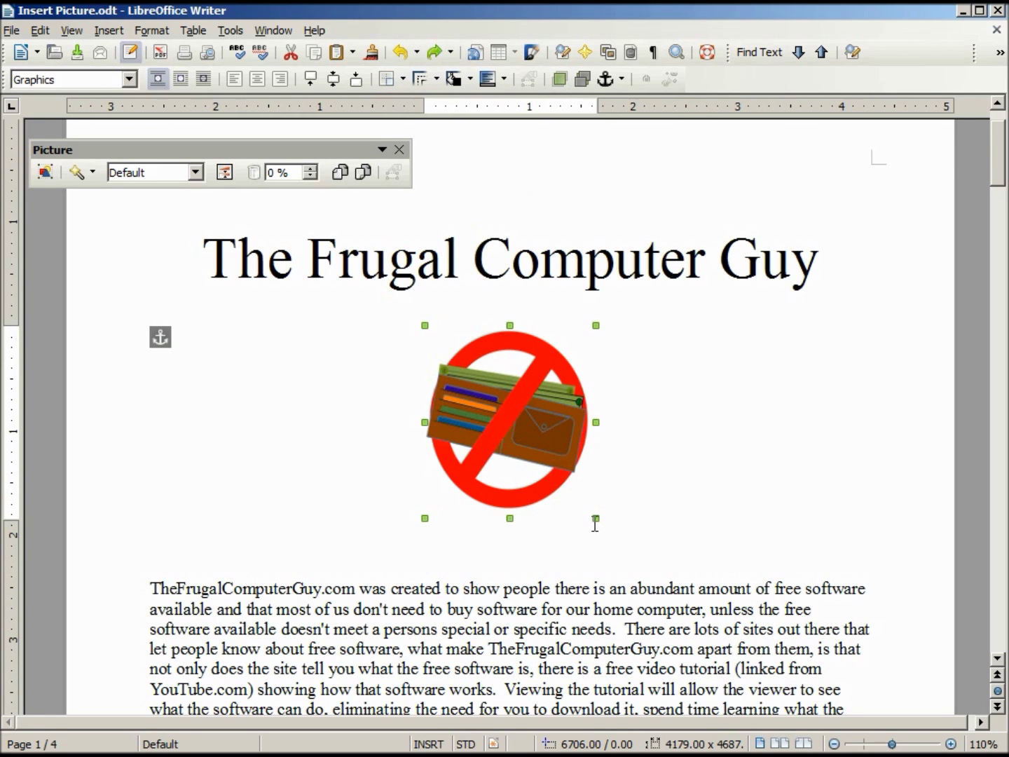
drag(593, 521, 709, 432)
drag(652, 643, 560, 438)
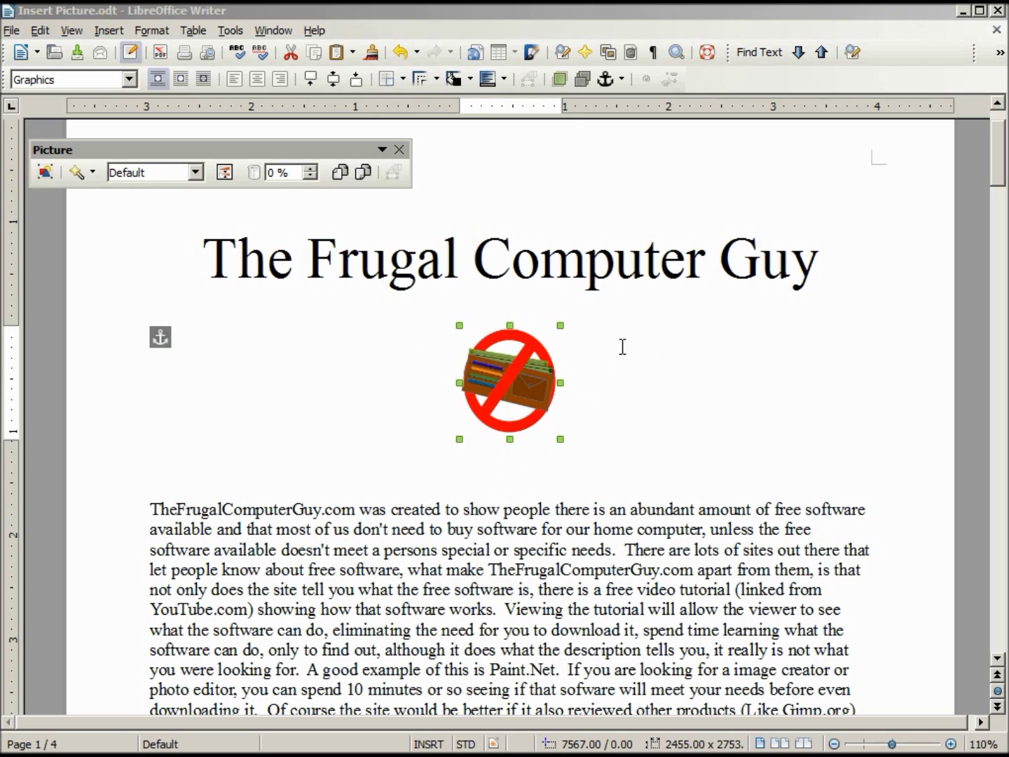
click(622, 346)
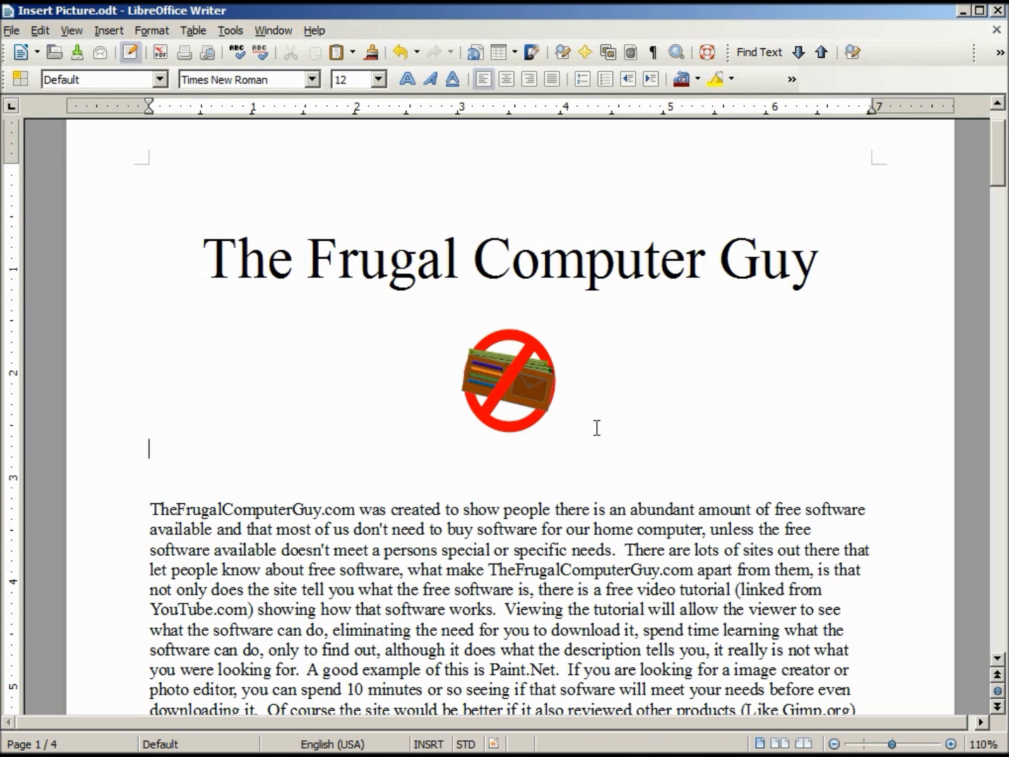
Drag the wallet logo down between lines of the first body paragraph and deselect it.
click(512, 382)
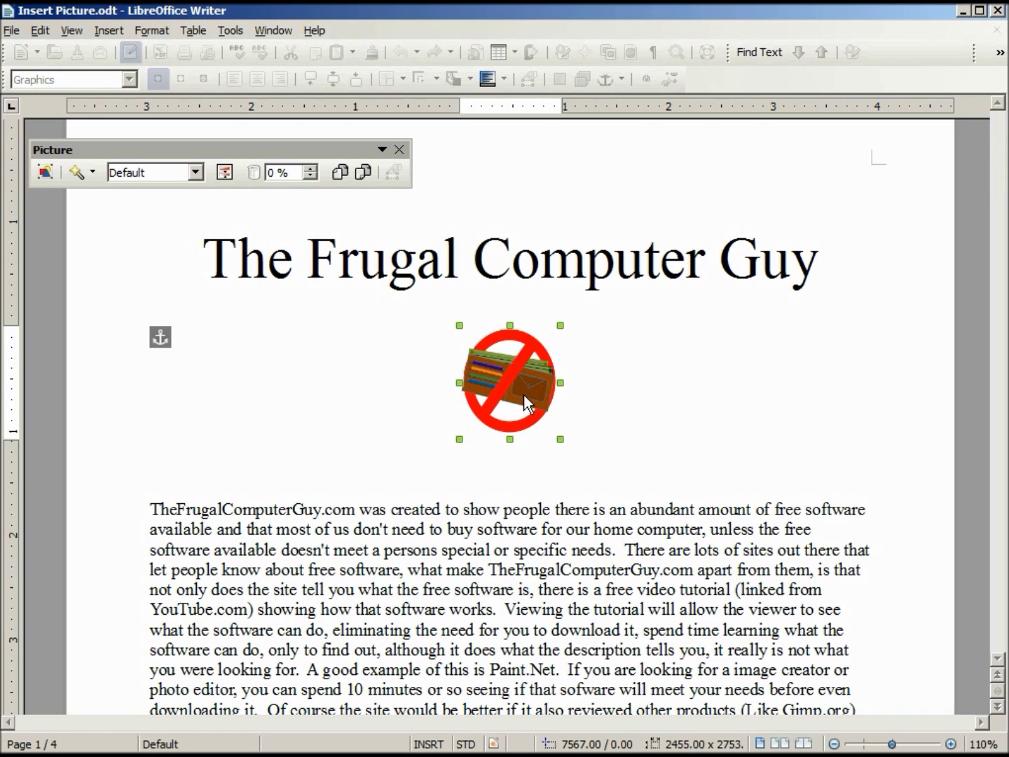
drag(523, 395, 968, 308)
drag(904, 318, 431, 590)
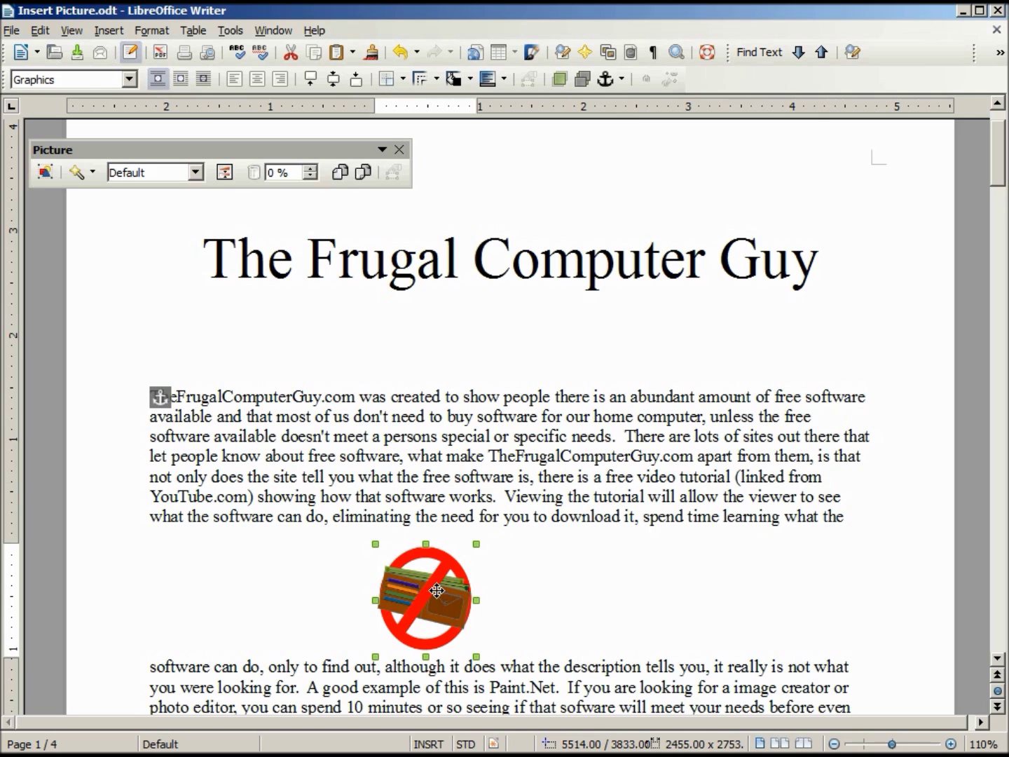
click(529, 572)
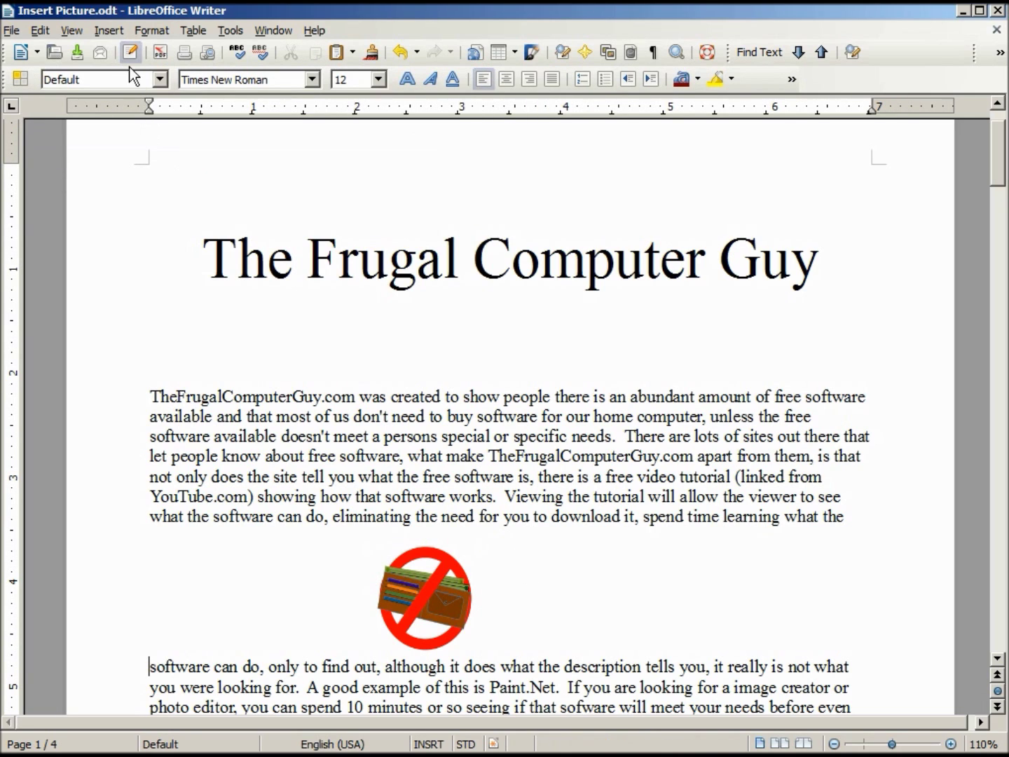
Turn on the Picture toolbar, cancel a From File attempt, and reselect the wallet logo.
click(73, 32)
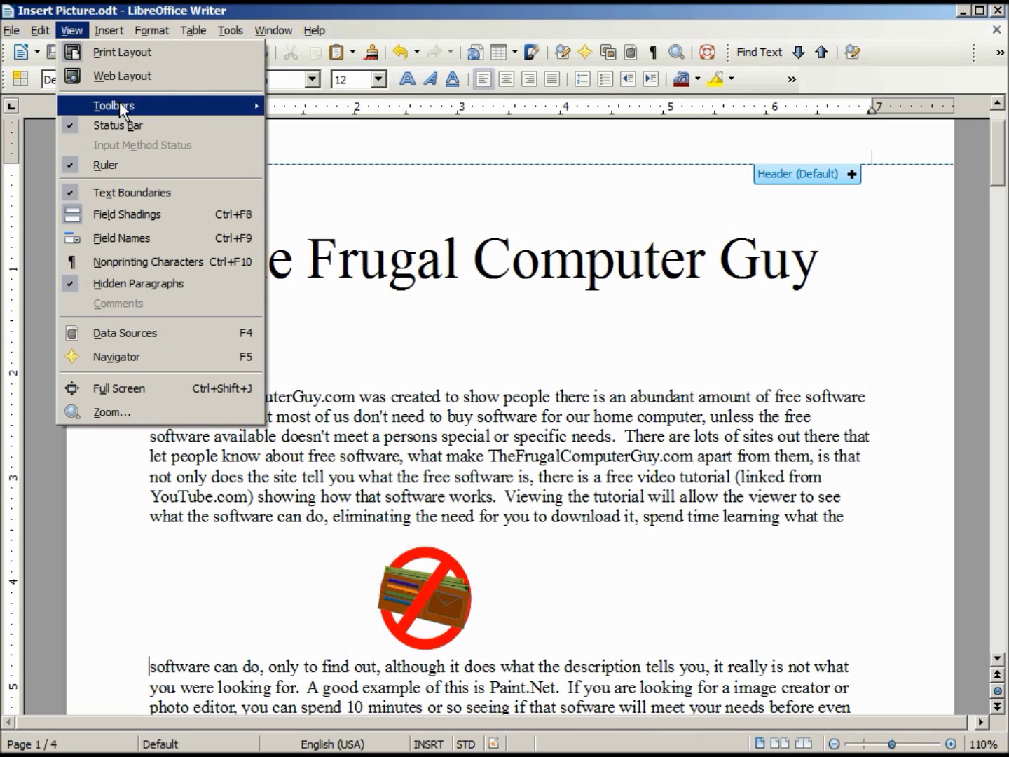
mouse_move(119, 103)
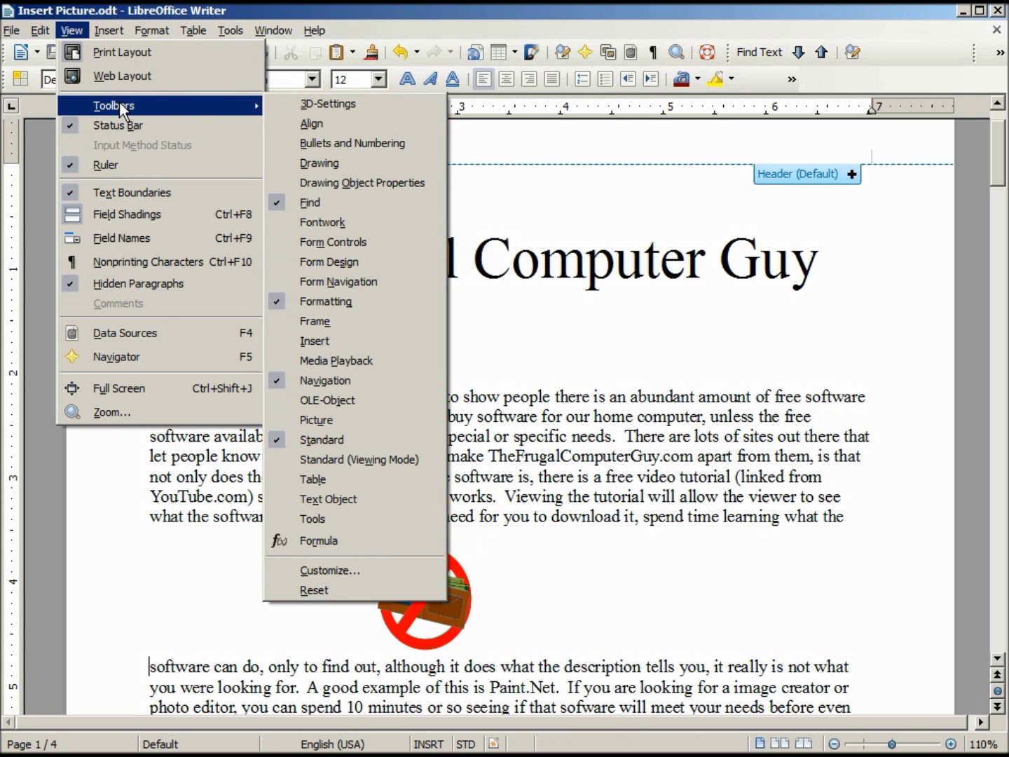
click(322, 420)
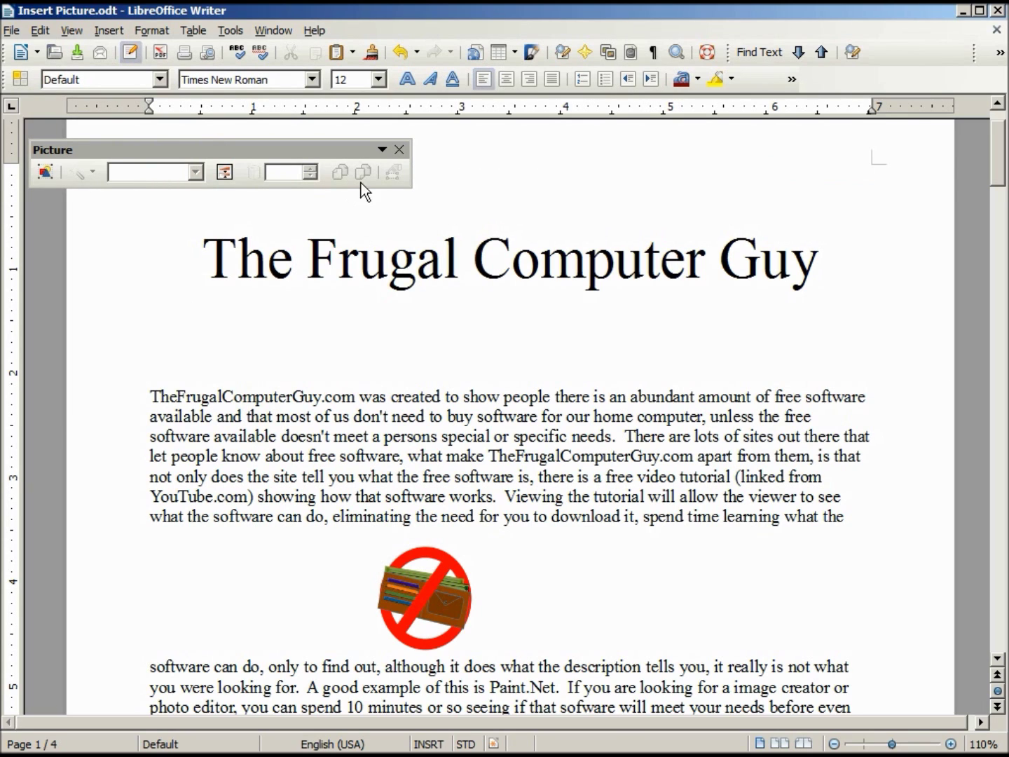
click(45, 173)
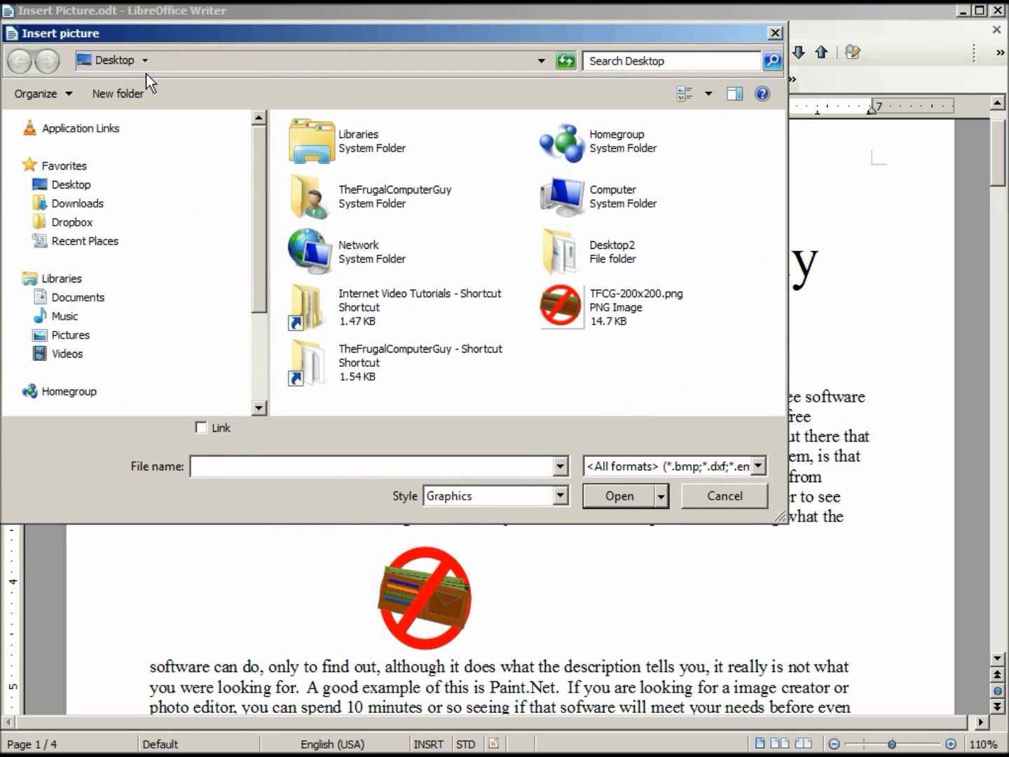
click(715, 494)
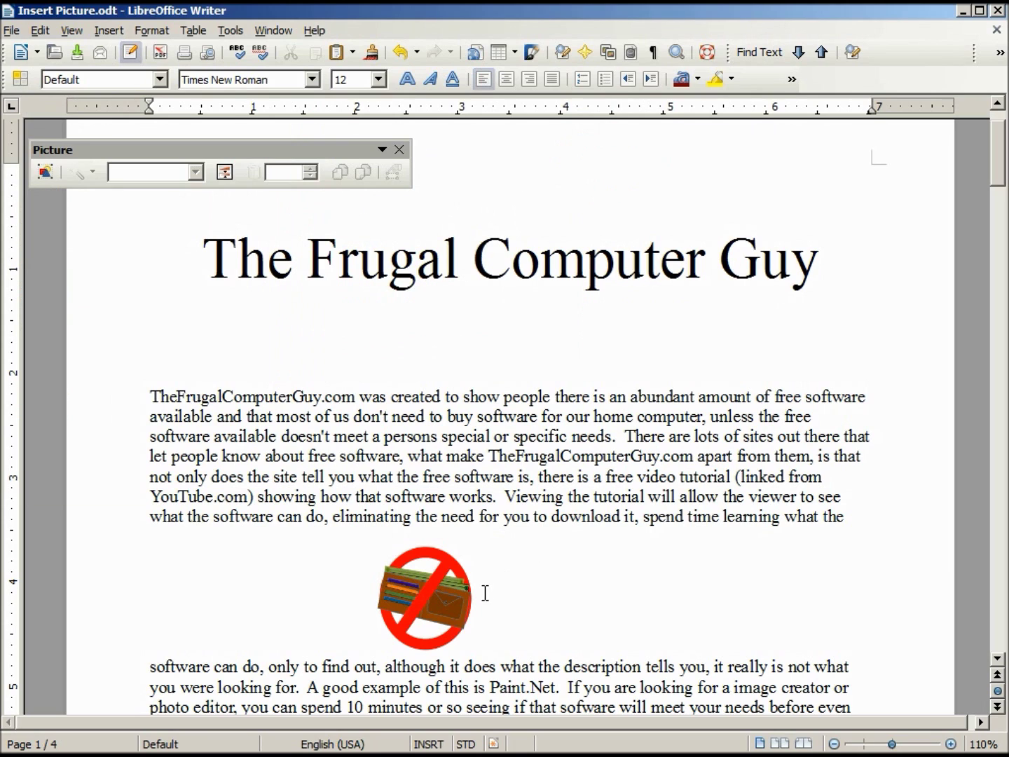
click(407, 589)
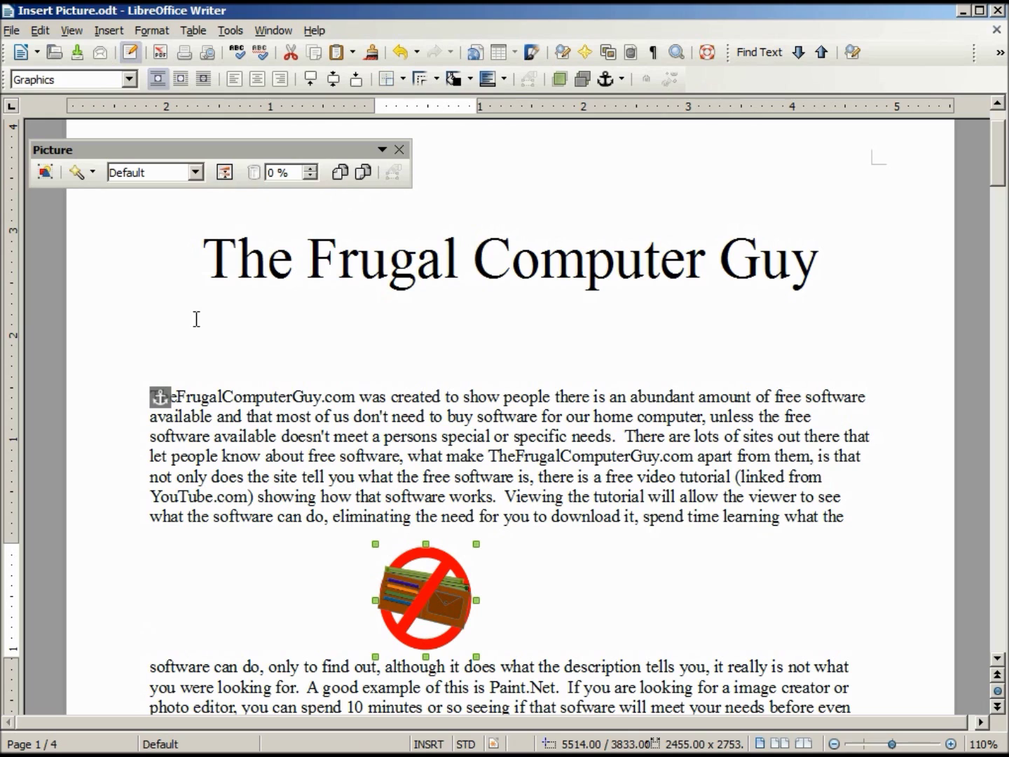
Reset the logo to its original 2.08" × 2.08" size in the Picture dialog.
click(44, 173)
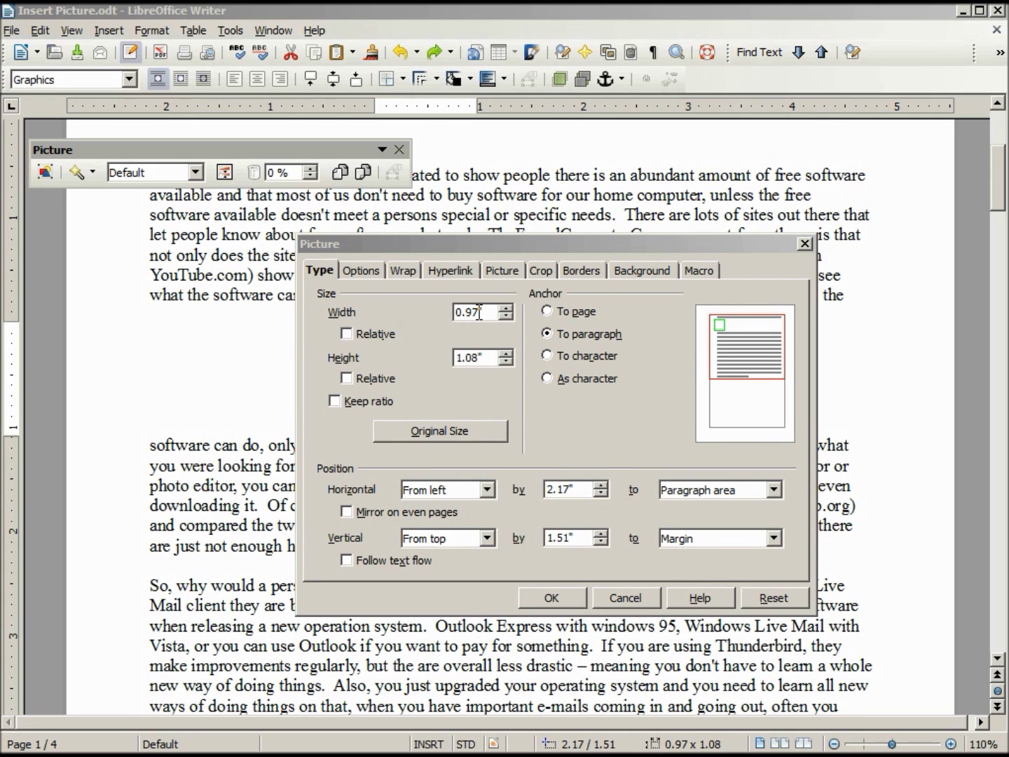
click(439, 431)
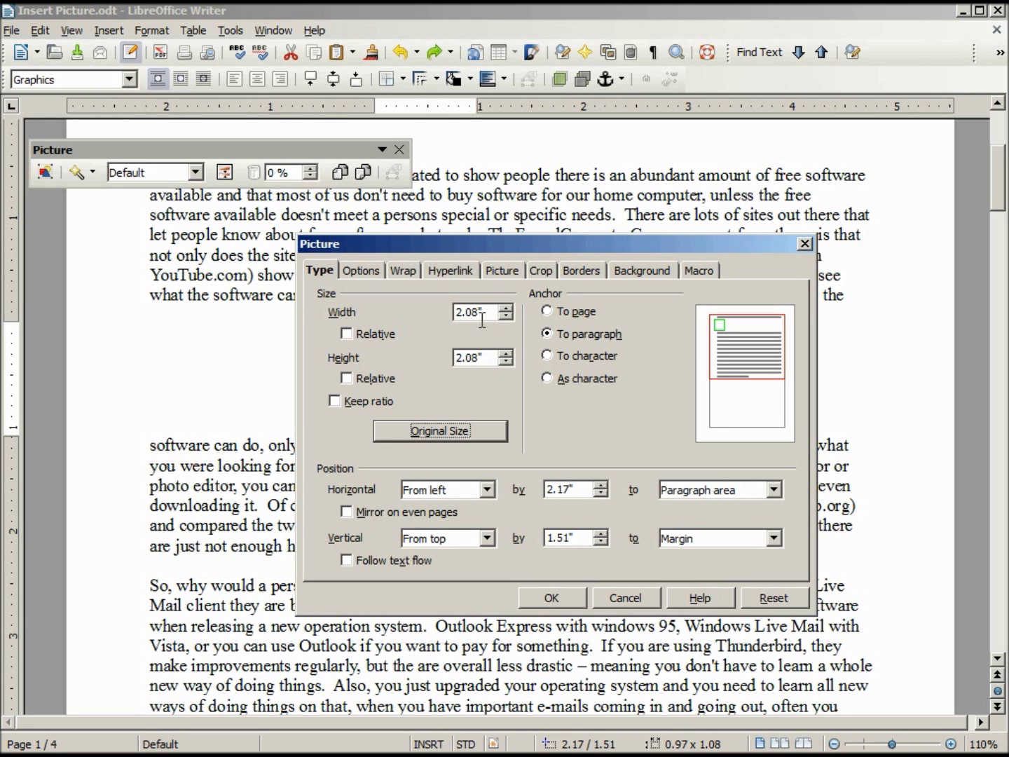
click(551, 597)
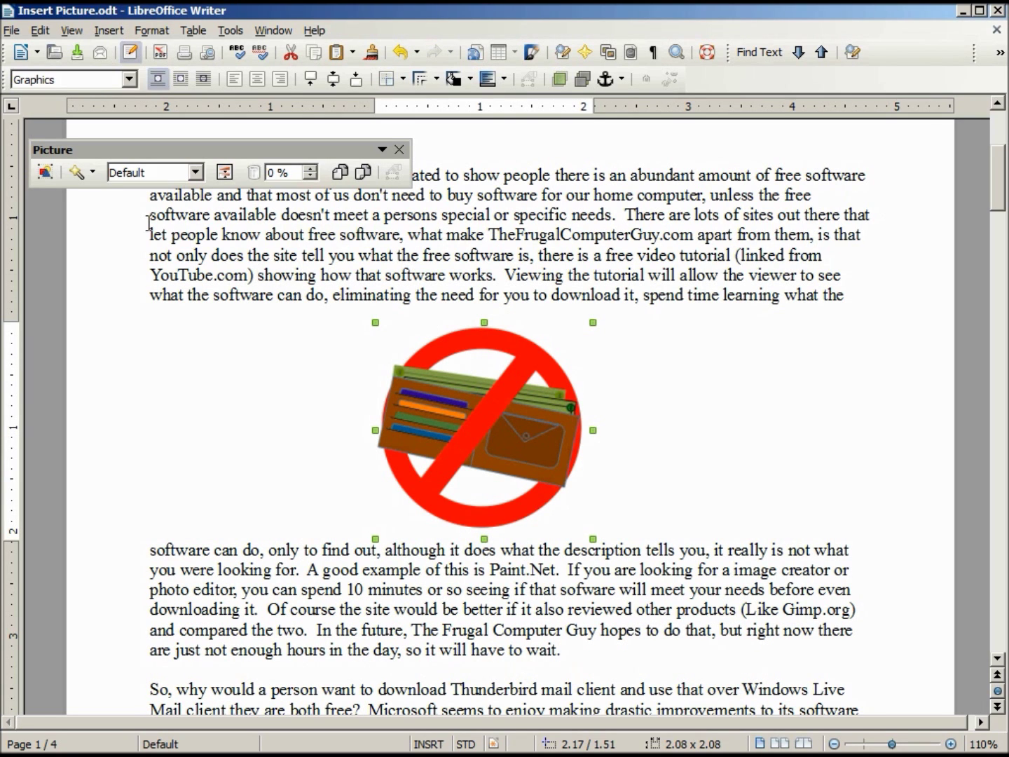
Position the logo Left and Top, both relative to the entire page.
click(46, 173)
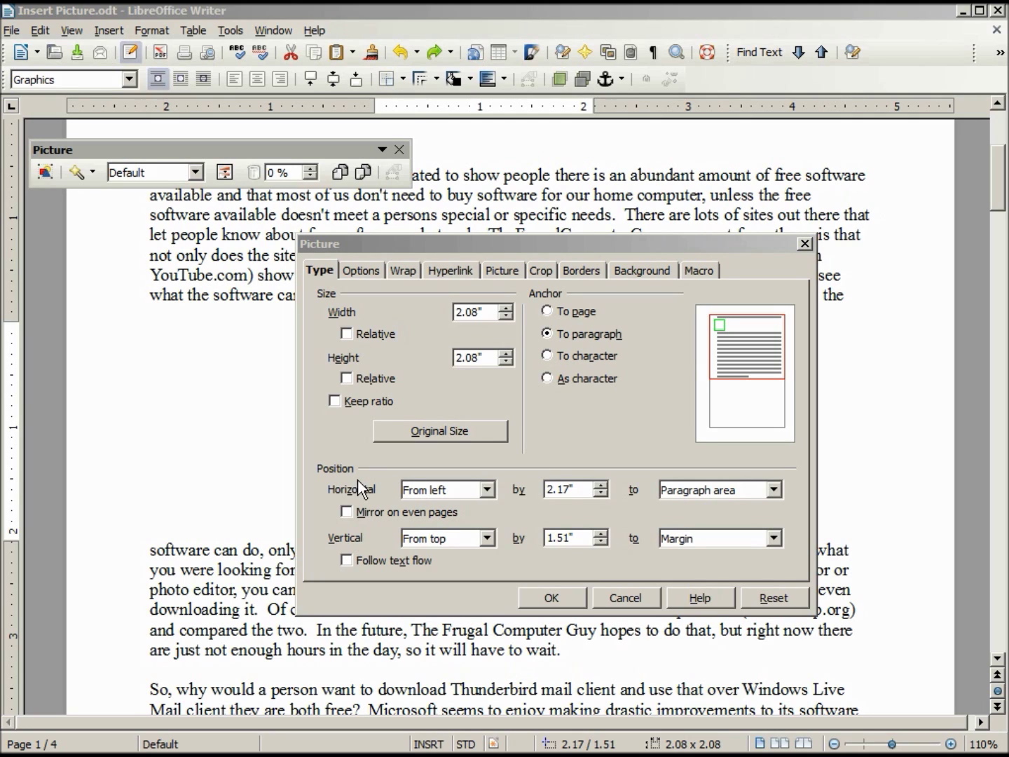
click(488, 489)
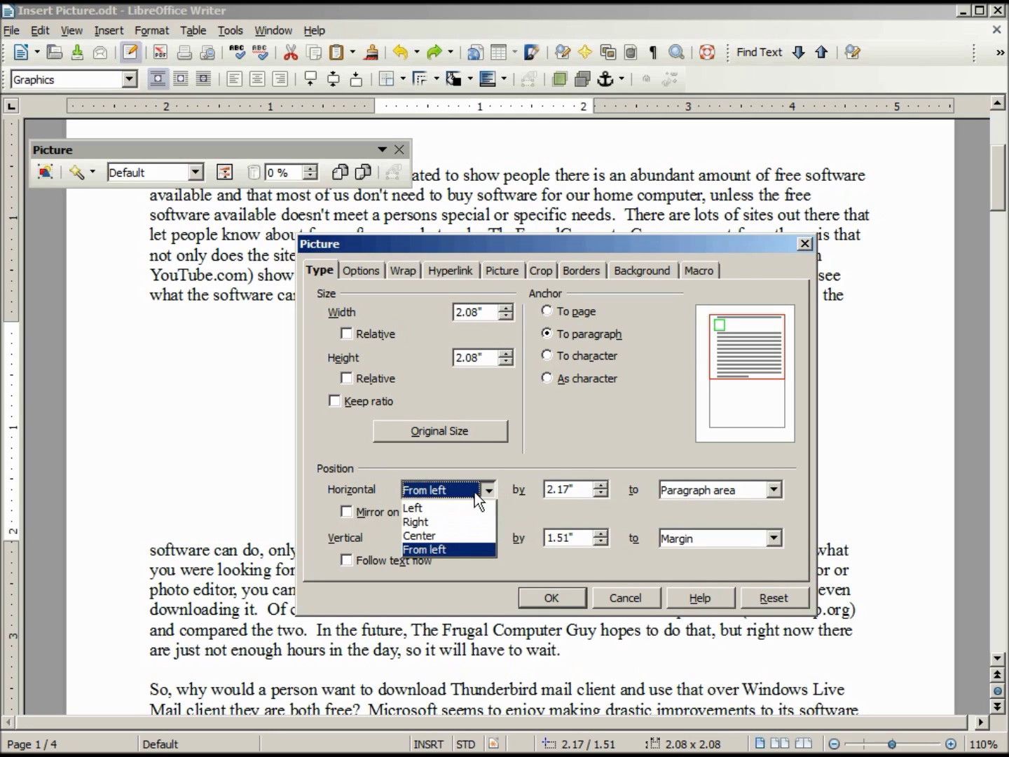
click(456, 518)
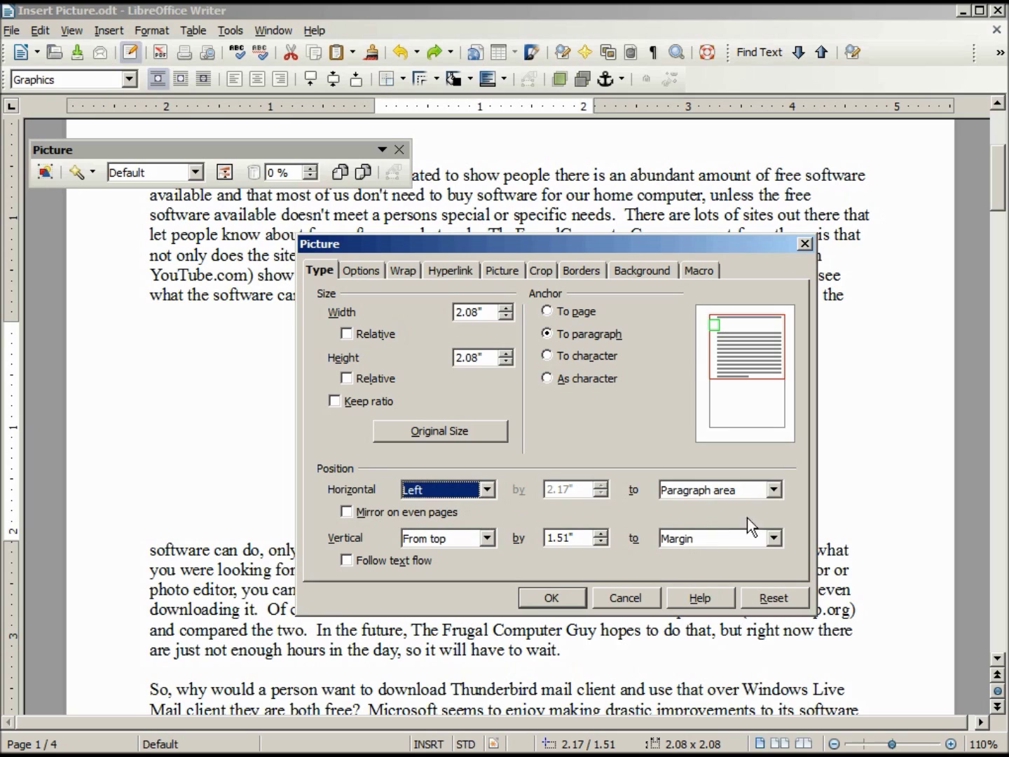
click(773, 490)
drag(786, 531, 788, 560)
click(728, 564)
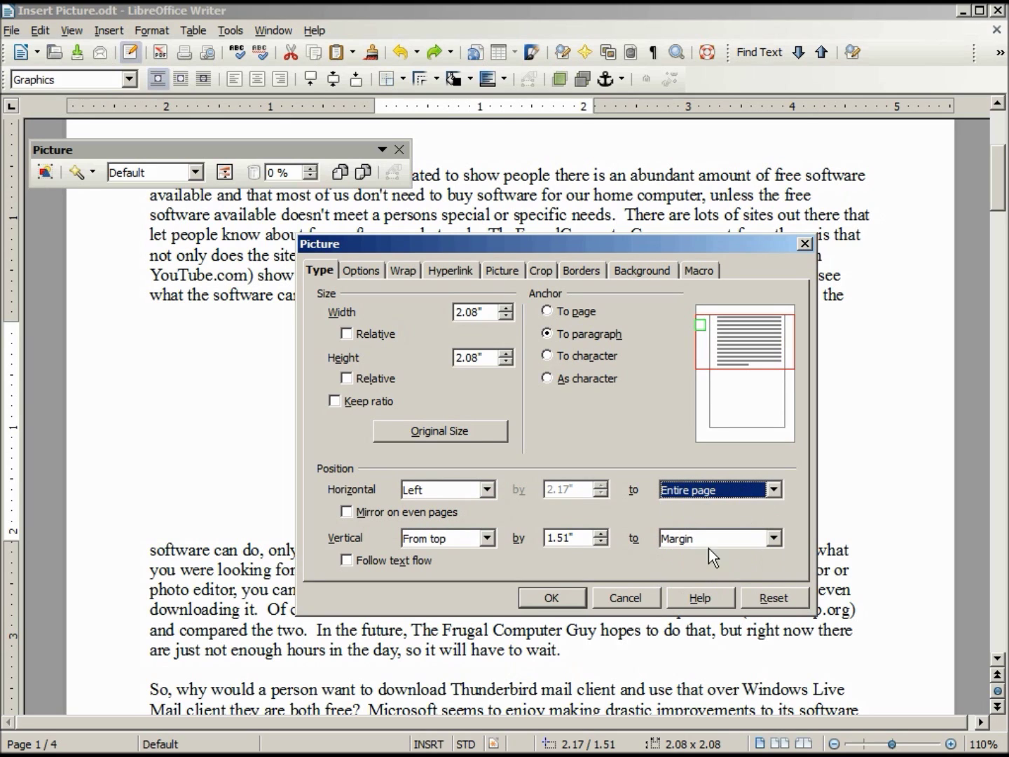
click(487, 541)
click(462, 552)
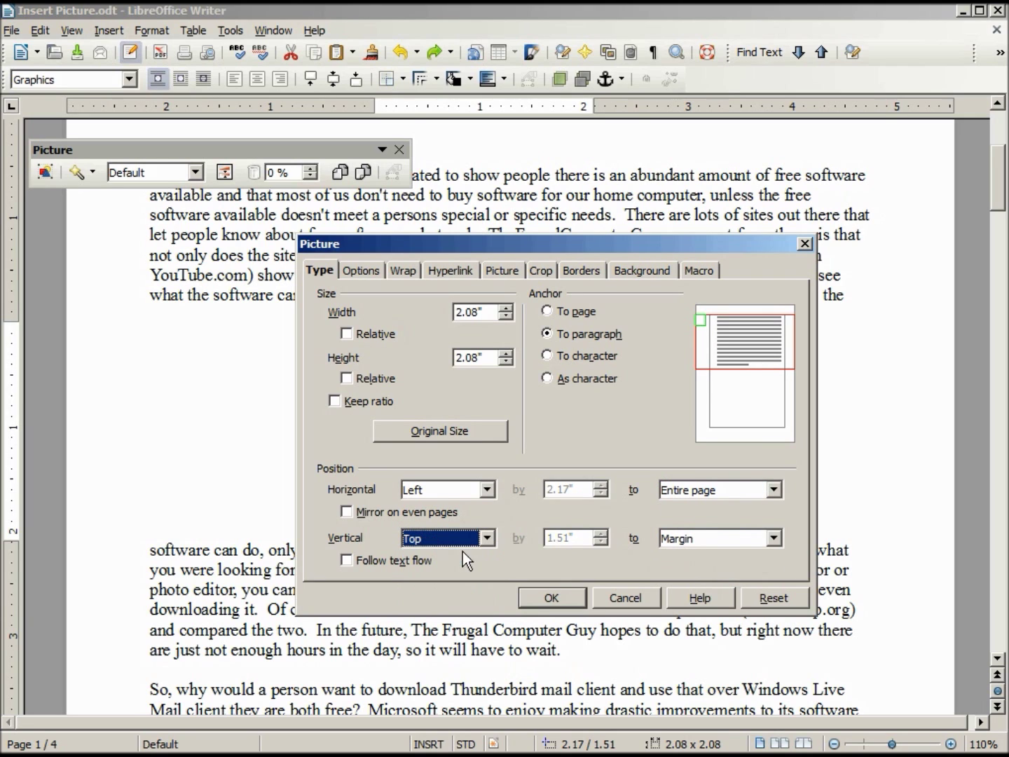
click(782, 538)
click(726, 581)
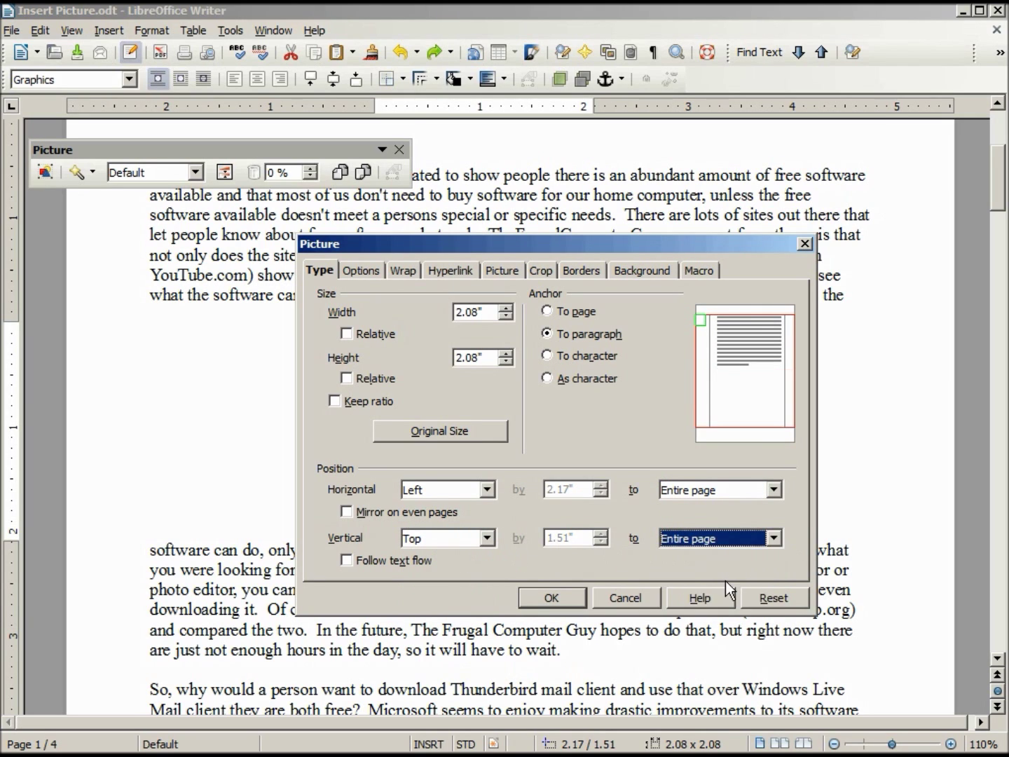
click(551, 598)
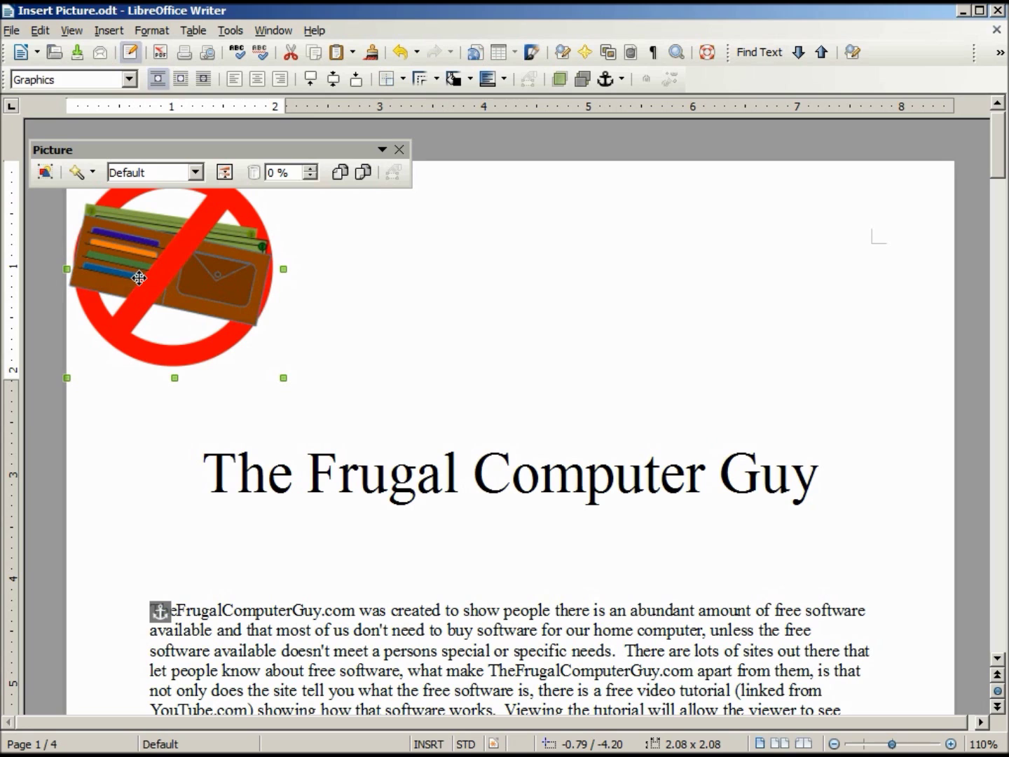
Set the logo's horizontal and vertical positions to Center in the Picture dialog.
click(43, 172)
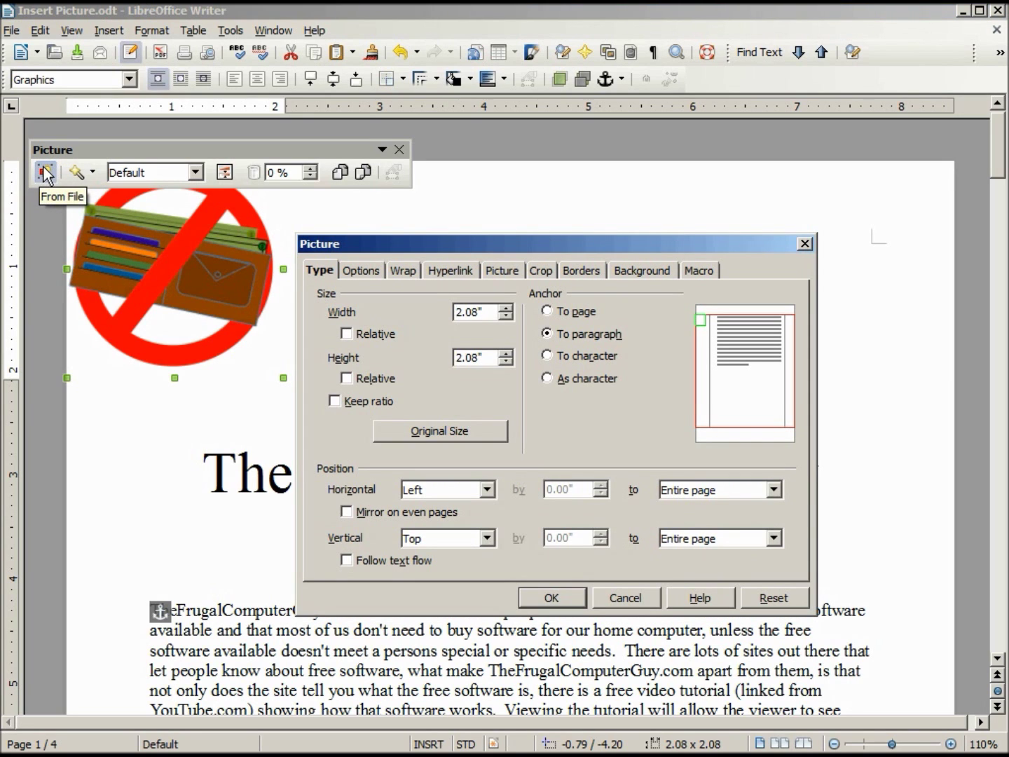
click(488, 489)
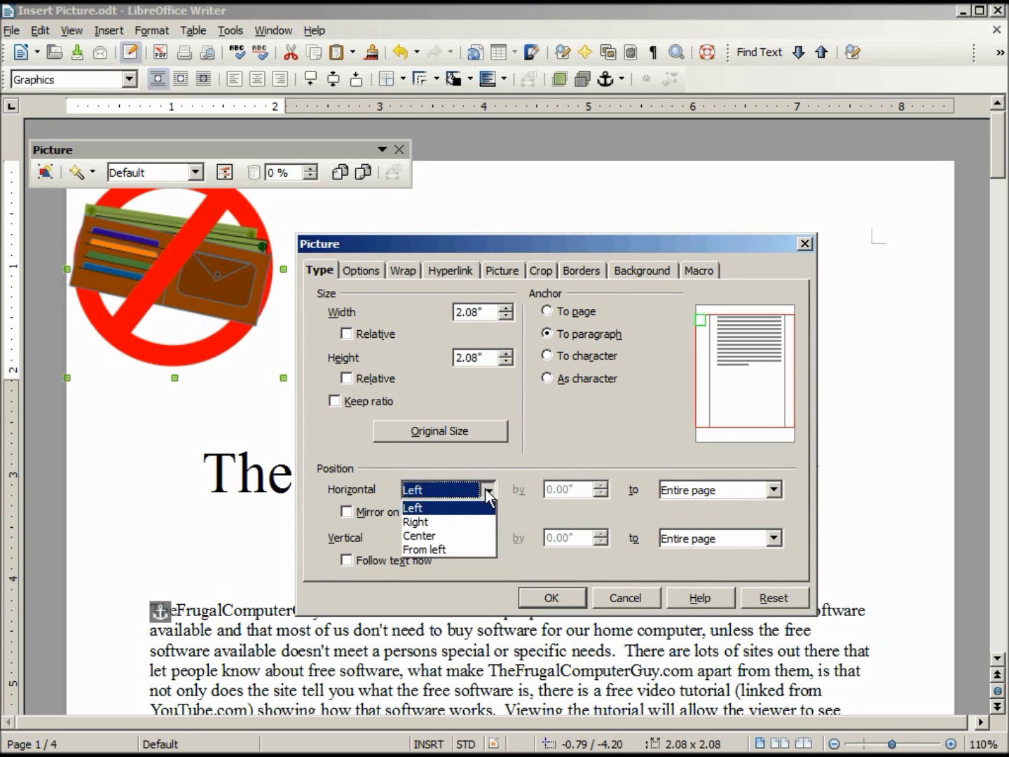
click(466, 538)
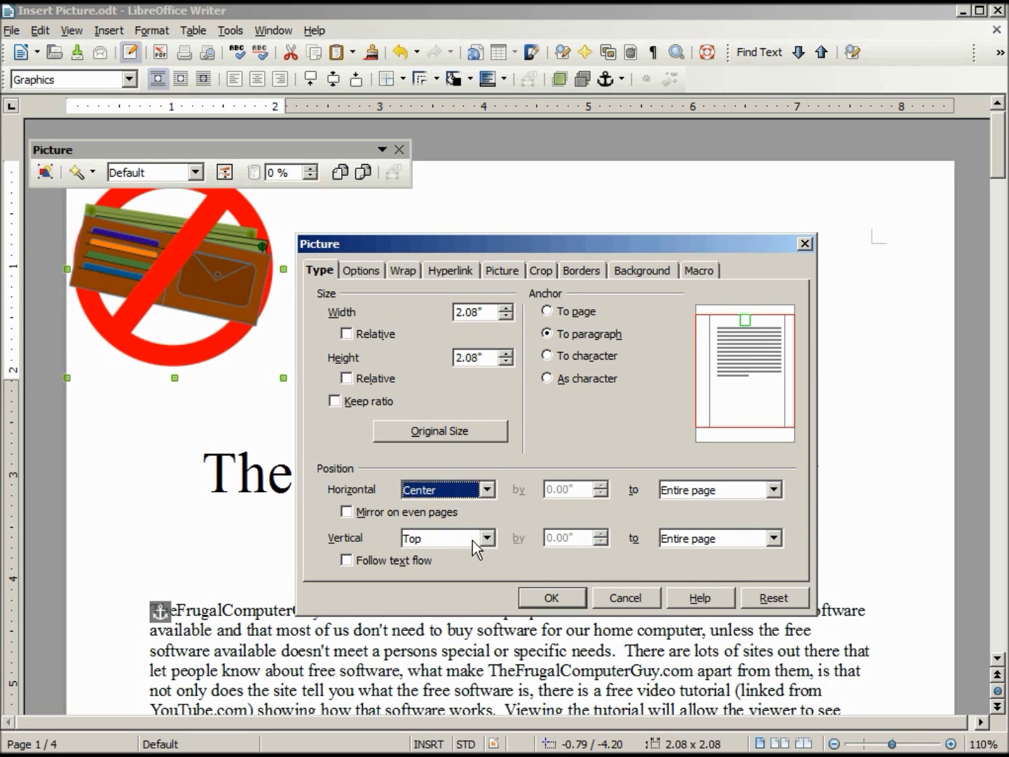
click(489, 540)
click(437, 582)
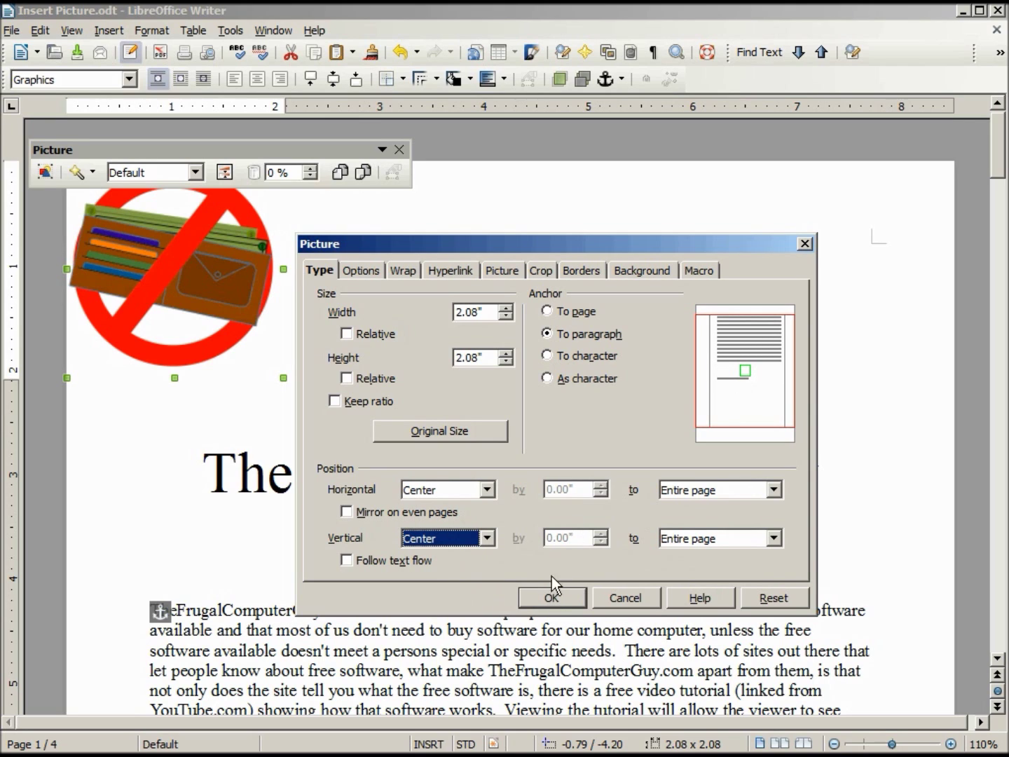
click(553, 598)
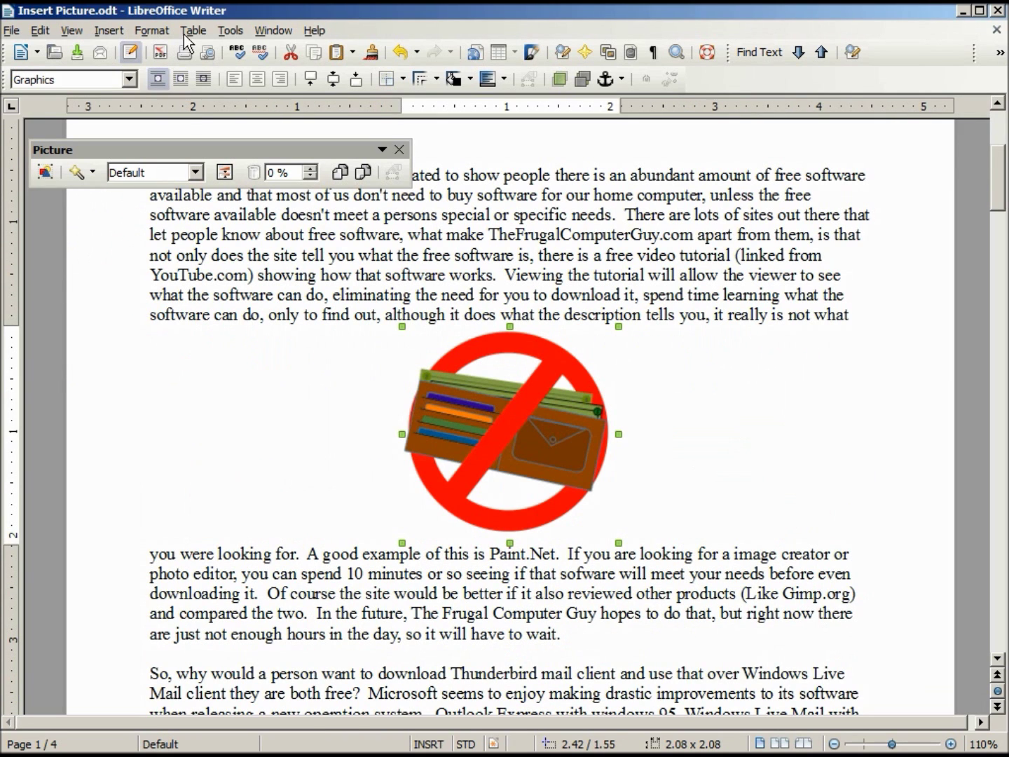
Check the layout in Page Preview, close it, and reopen the logo's Picture properties.
click(207, 51)
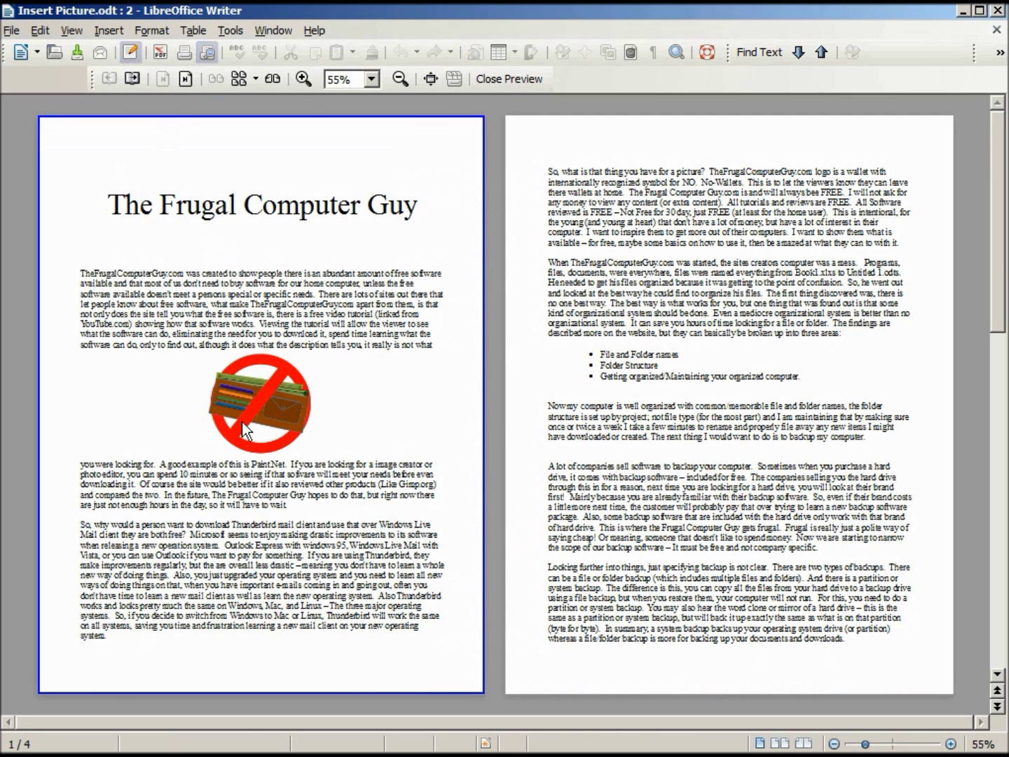
click(210, 52)
click(43, 173)
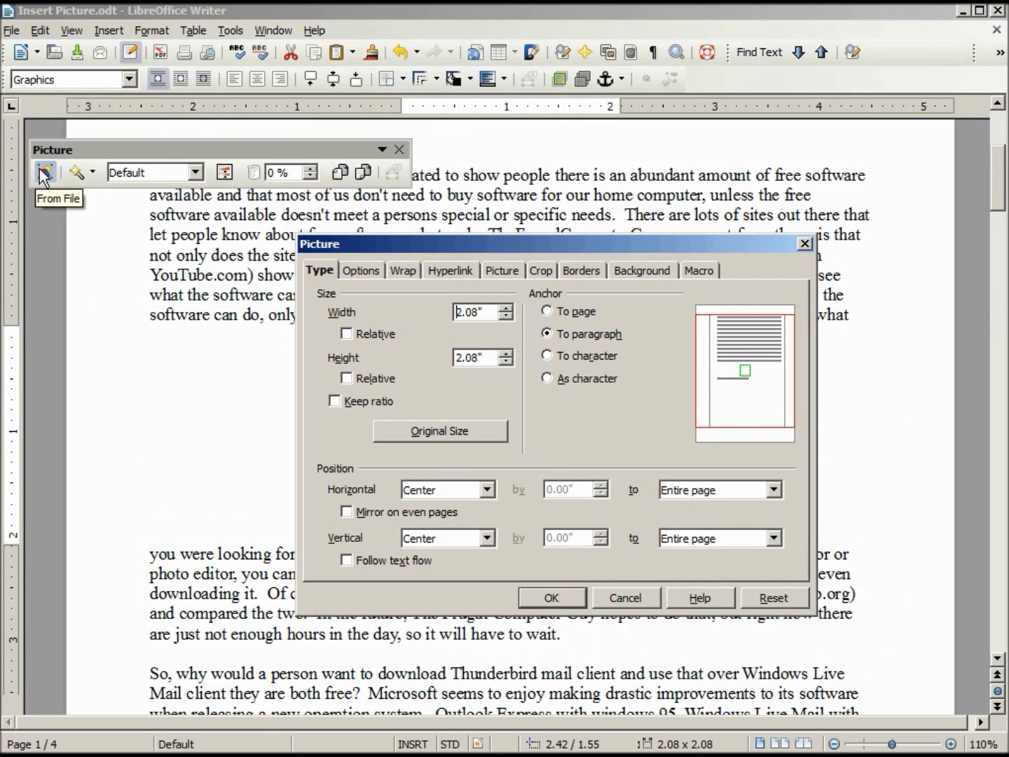
Set the logo width to 100% relative, apply it, and reopen the Picture properties.
click(349, 337)
click(347, 337)
drag(482, 318, 412, 295)
text(100)
key(Tab)
click(557, 599)
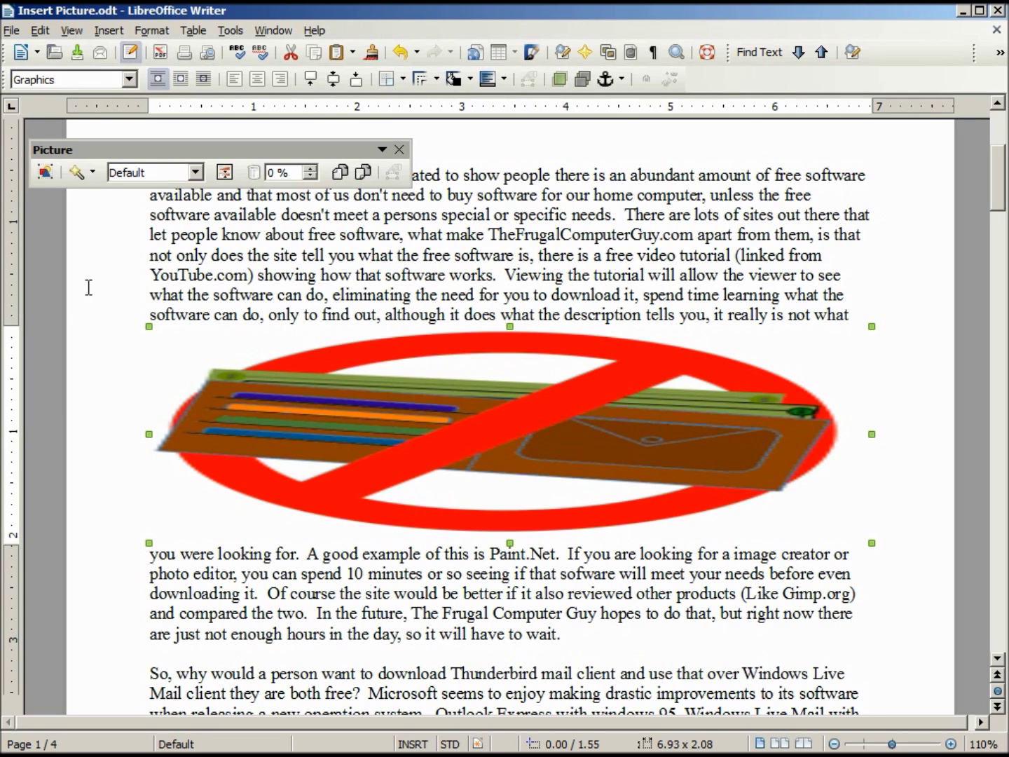
click(46, 173)
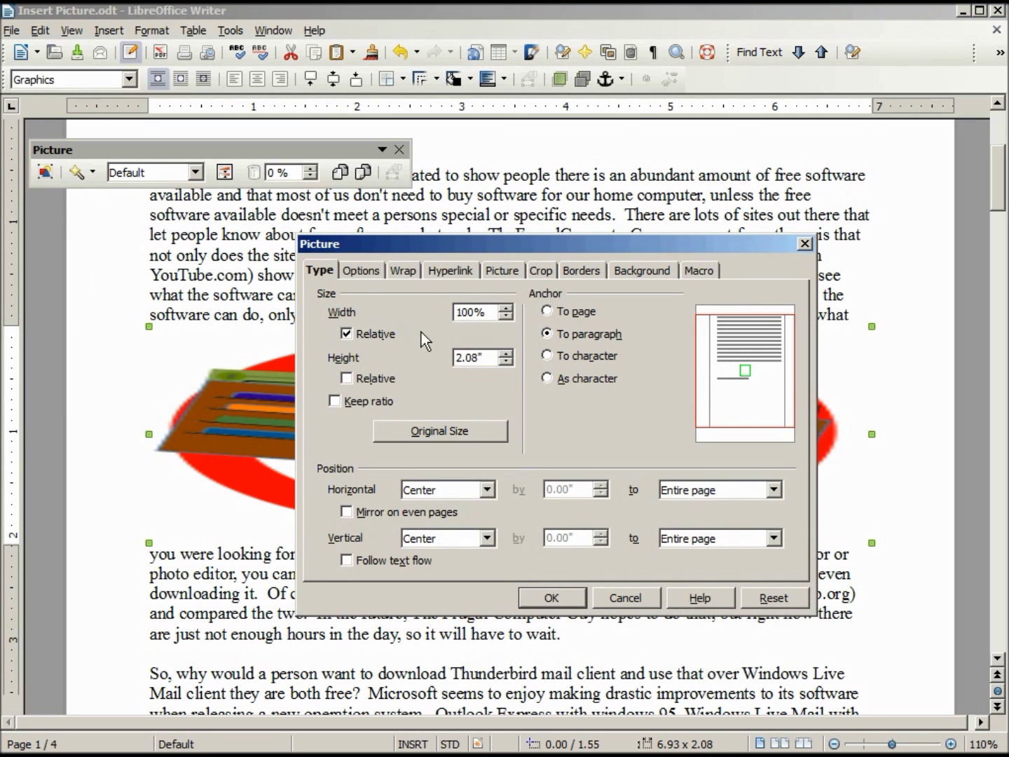
Set the logo width to 50% and align it Left relative to the Paragraph text area.
drag(484, 313, 414, 303)
text(50)
key(Tab)
click(488, 490)
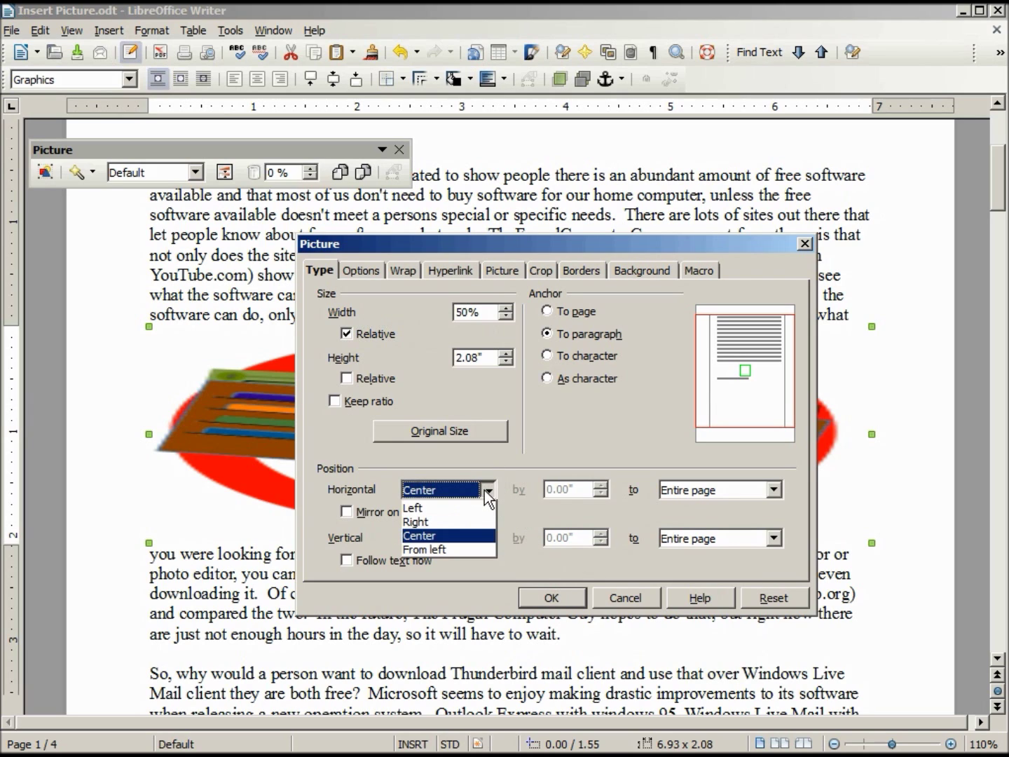
click(459, 509)
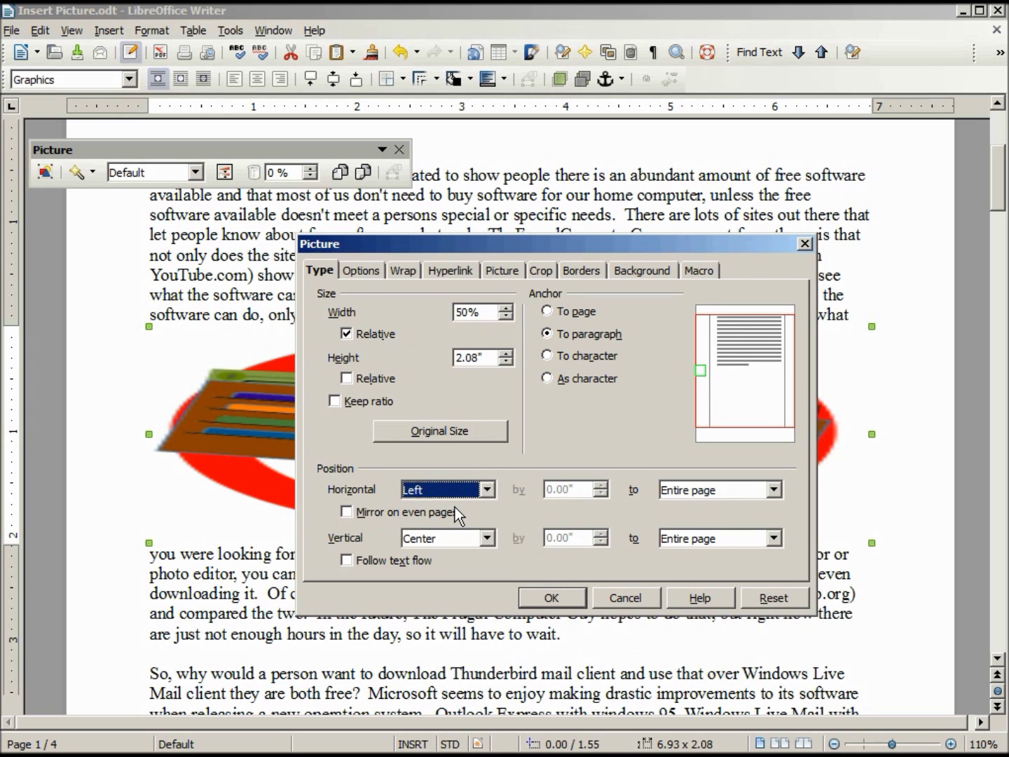
click(775, 489)
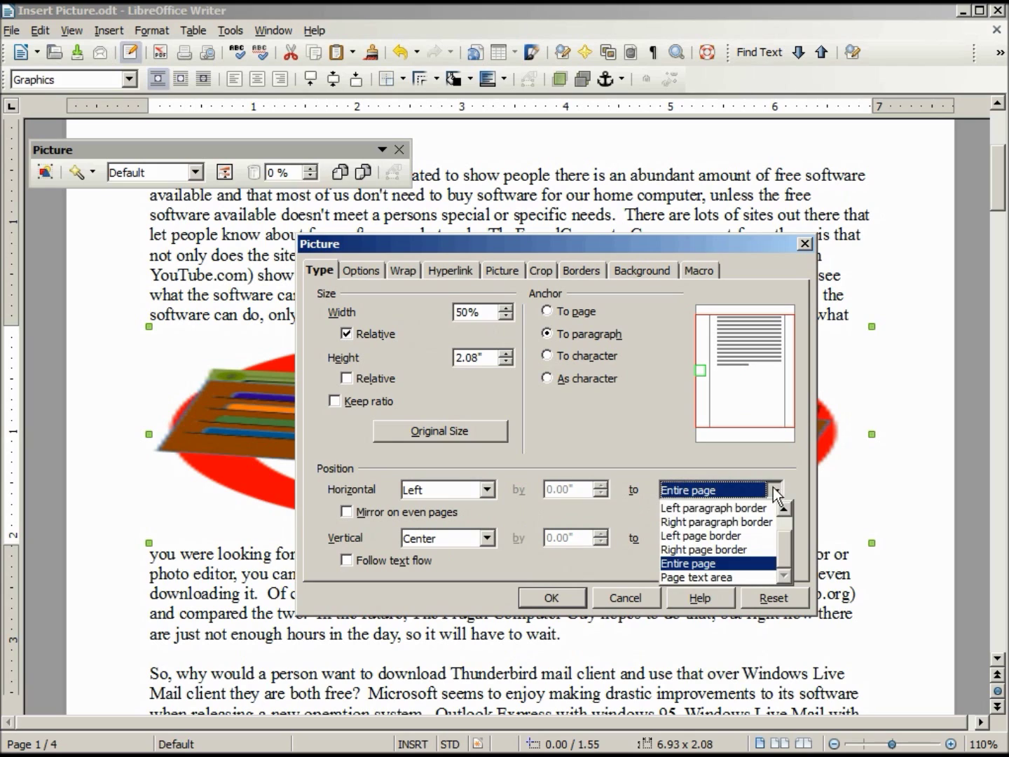
scroll(736, 519, up, 1)
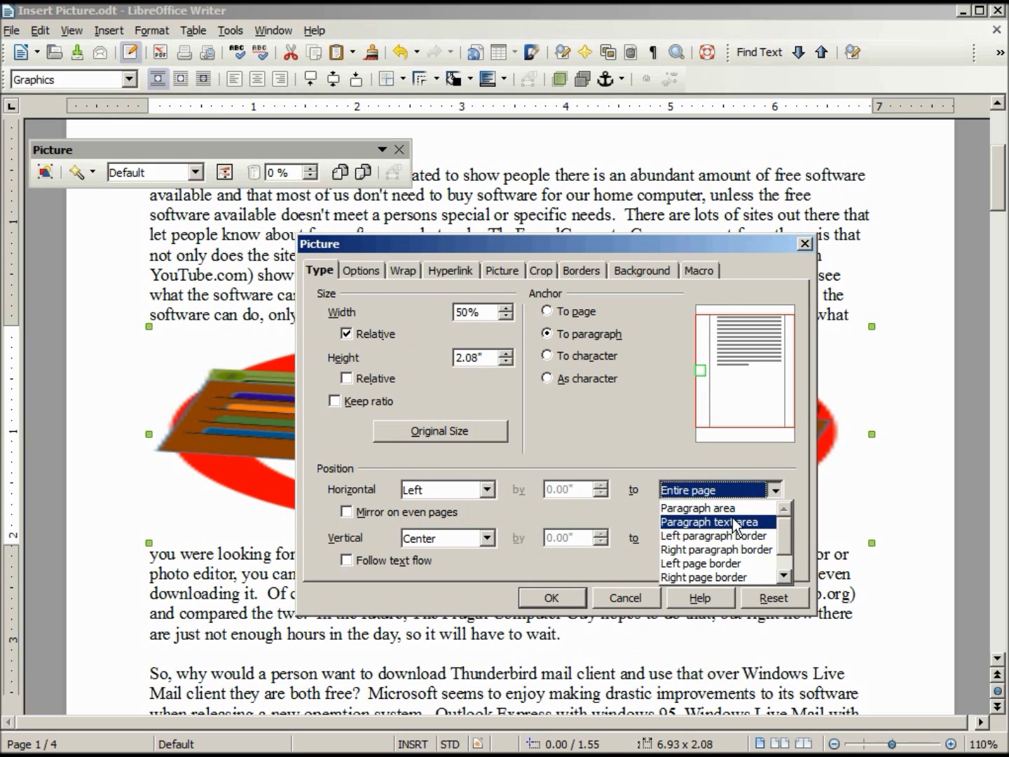
click(734, 522)
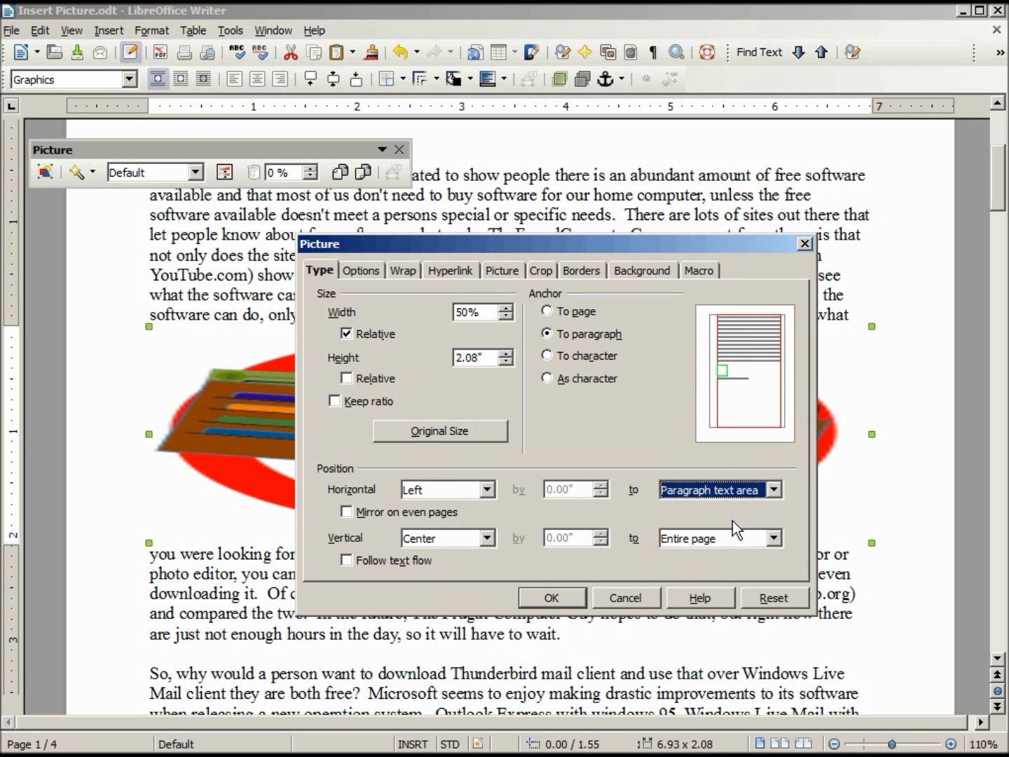
click(552, 597)
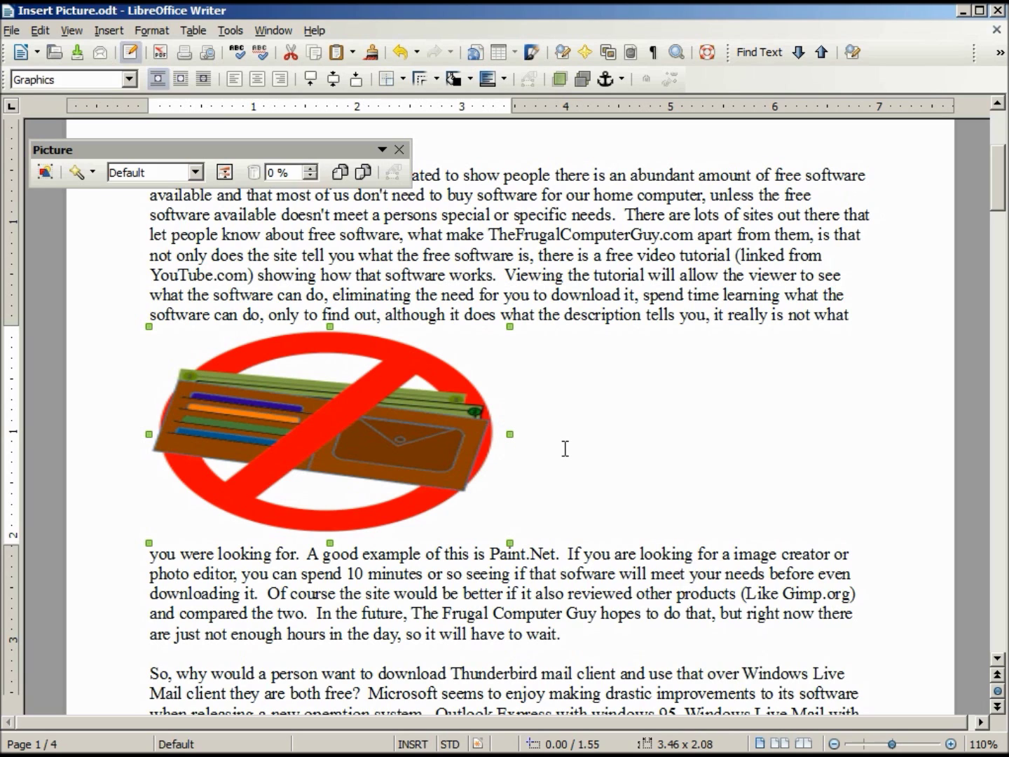
Turn on Keep ratio and raise the logo height to 4.08", giving 6.79" × 4.08".
click(45, 172)
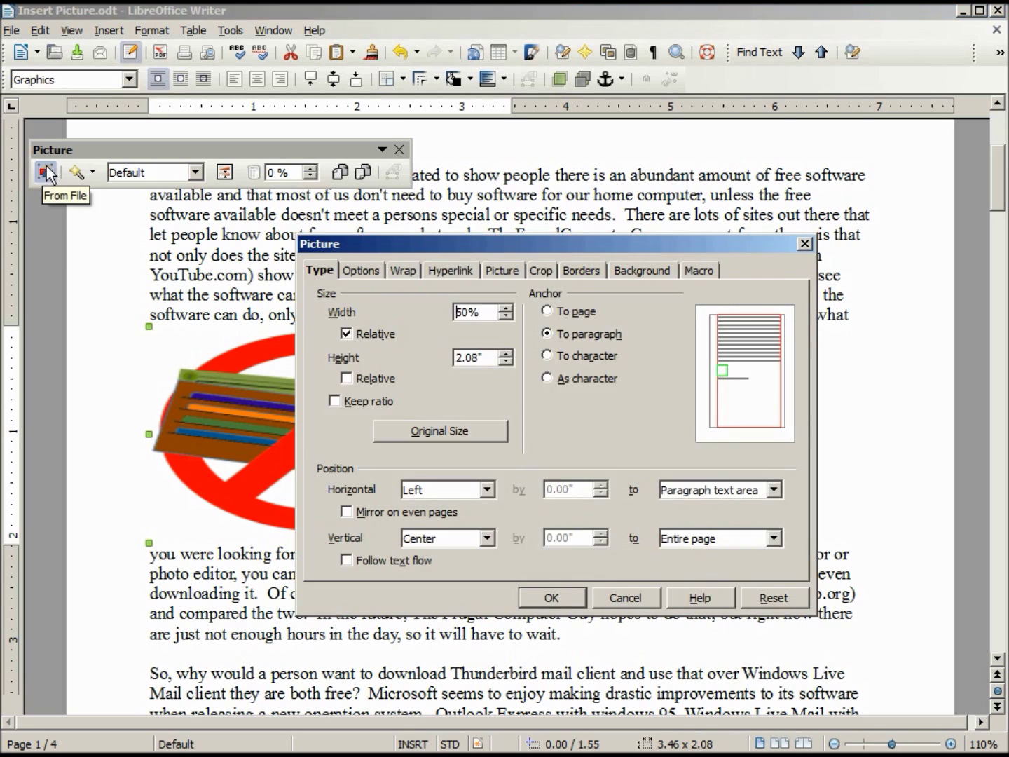
click(336, 400)
drag(569, 248, 652, 301)
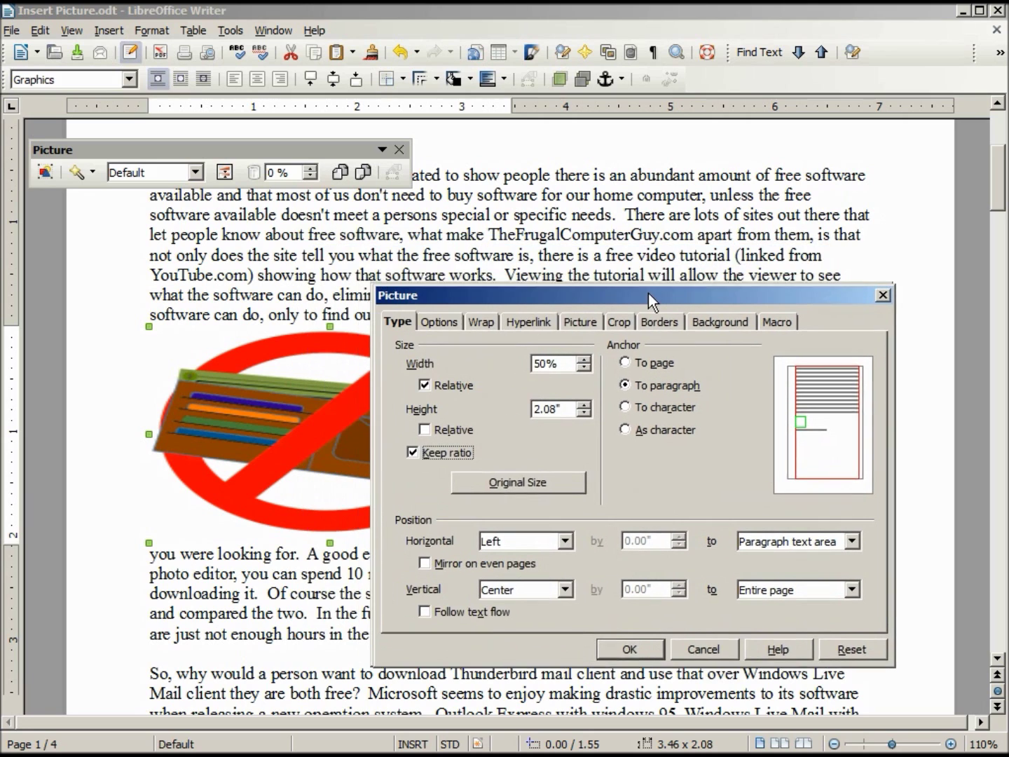
click(591, 407)
click(589, 407)
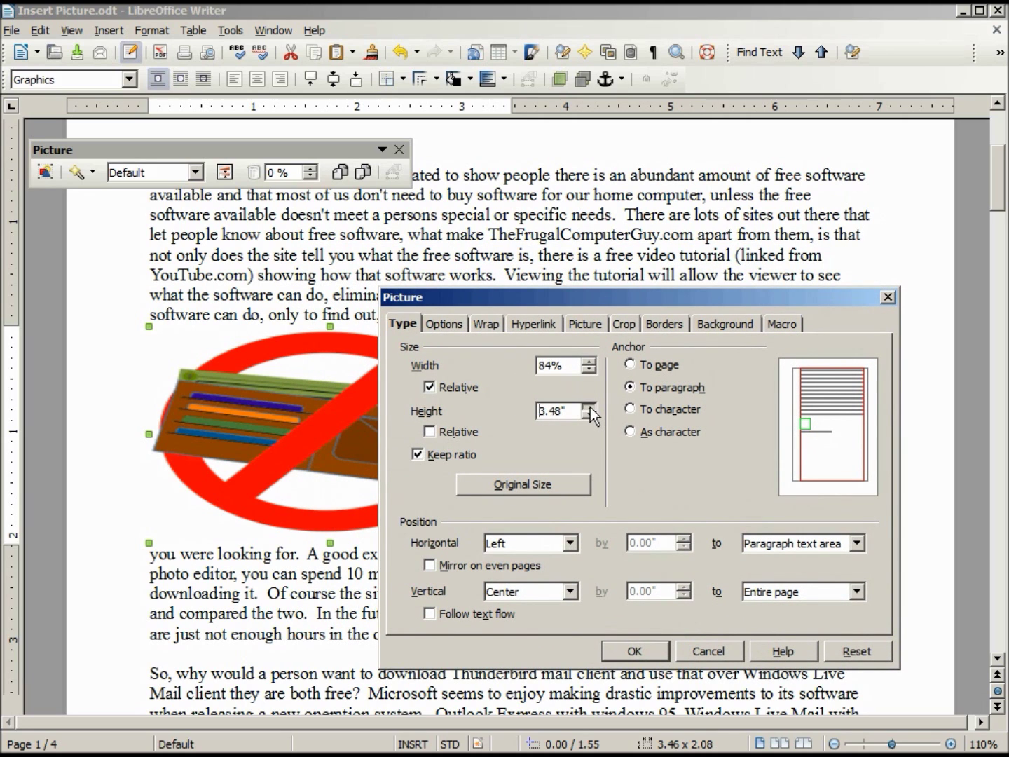
click(619, 653)
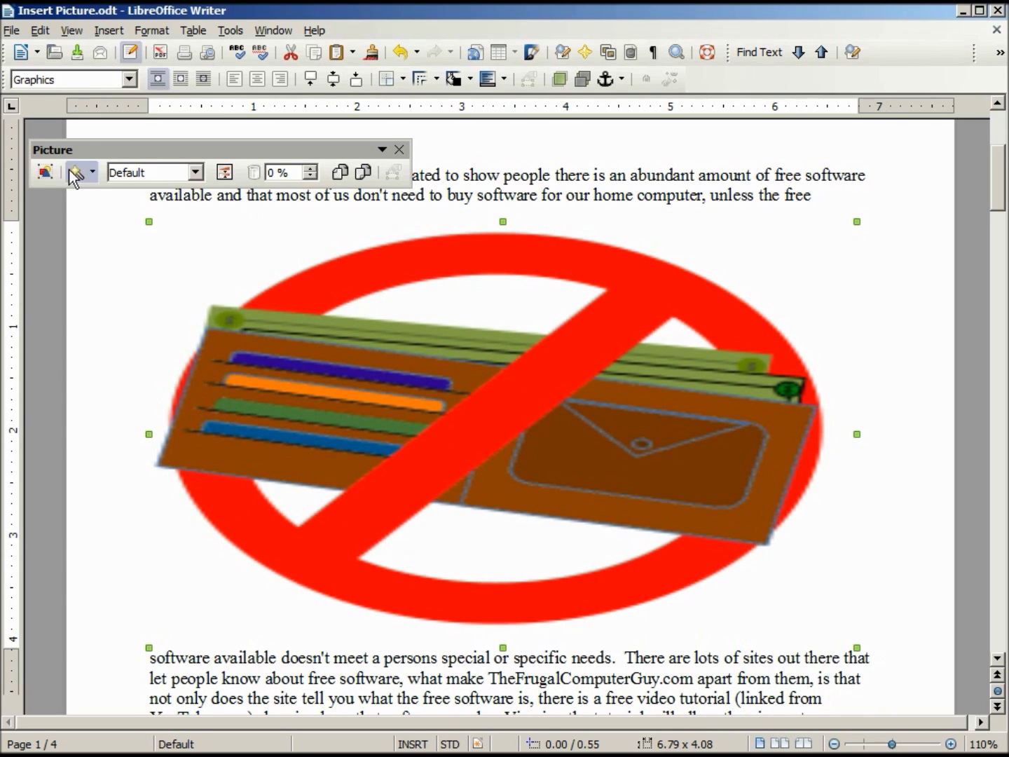
Reset the logo to Original Size, then enlarge it proportionally to 2.98" × 2.98".
click(45, 172)
click(541, 482)
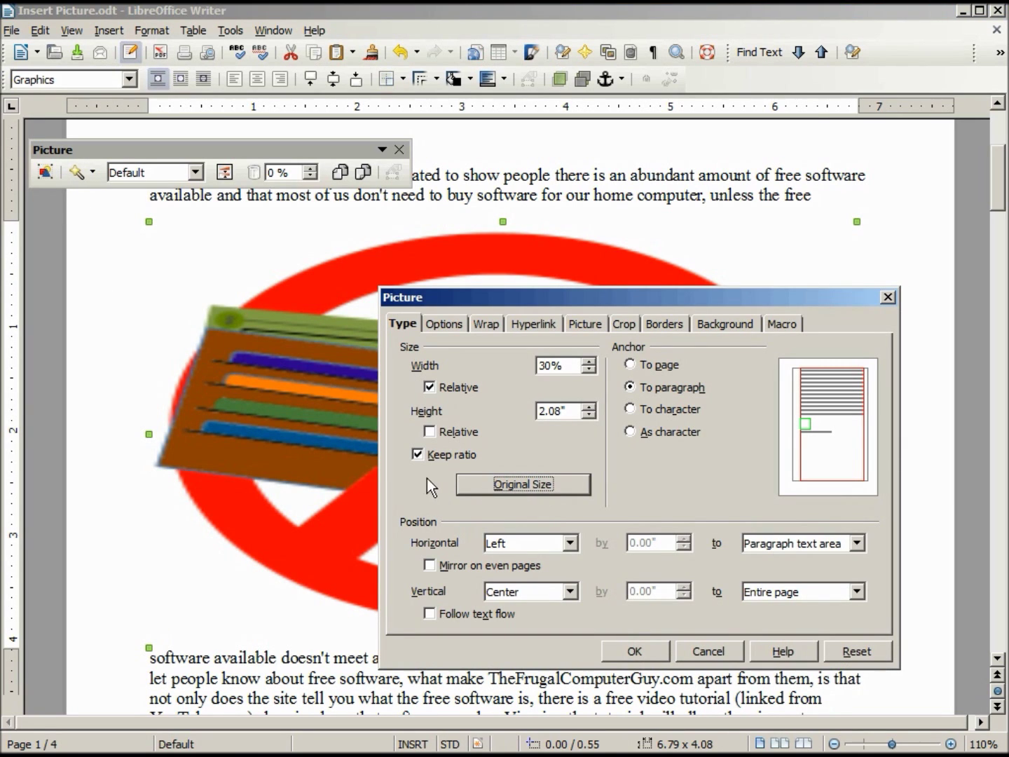
drag(589, 407, 589, 407)
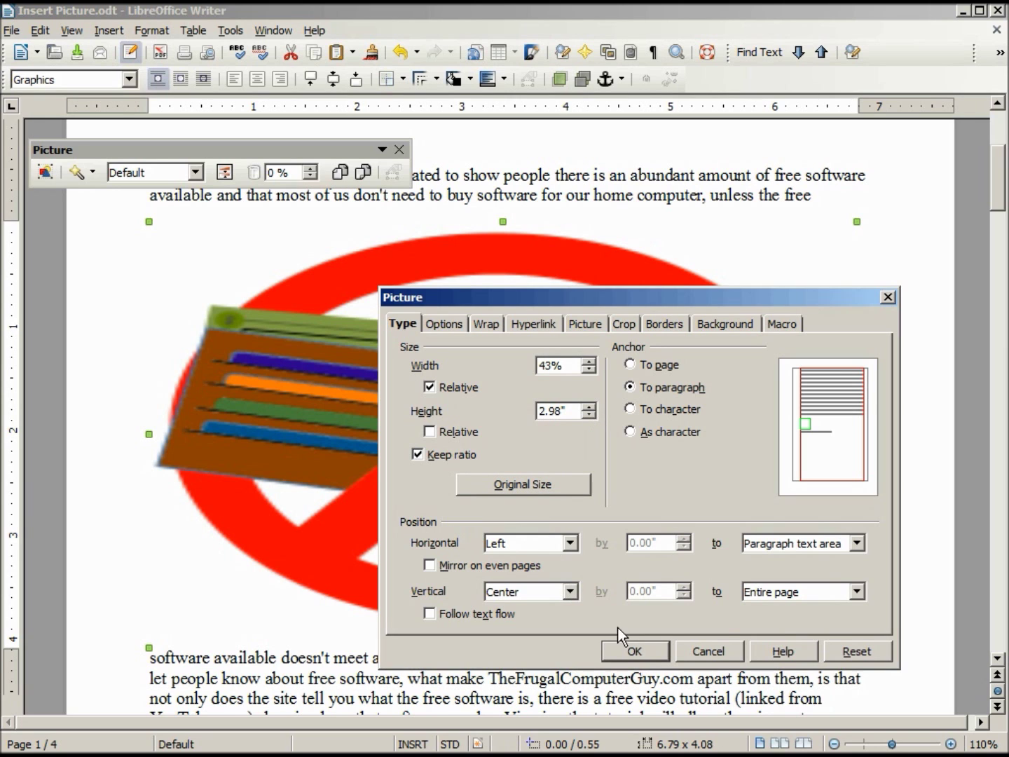
click(652, 652)
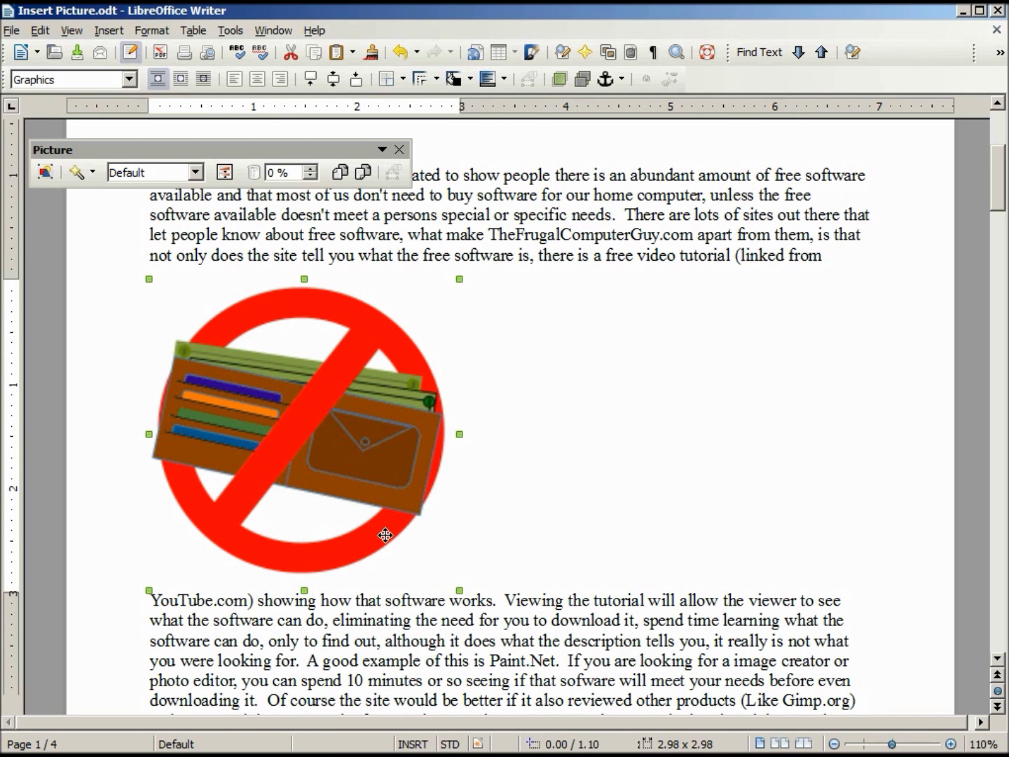
Drag the logo's corner and side handles inward to shrink it to 0.90" × 0.47", then reopen its properties.
click(44, 173)
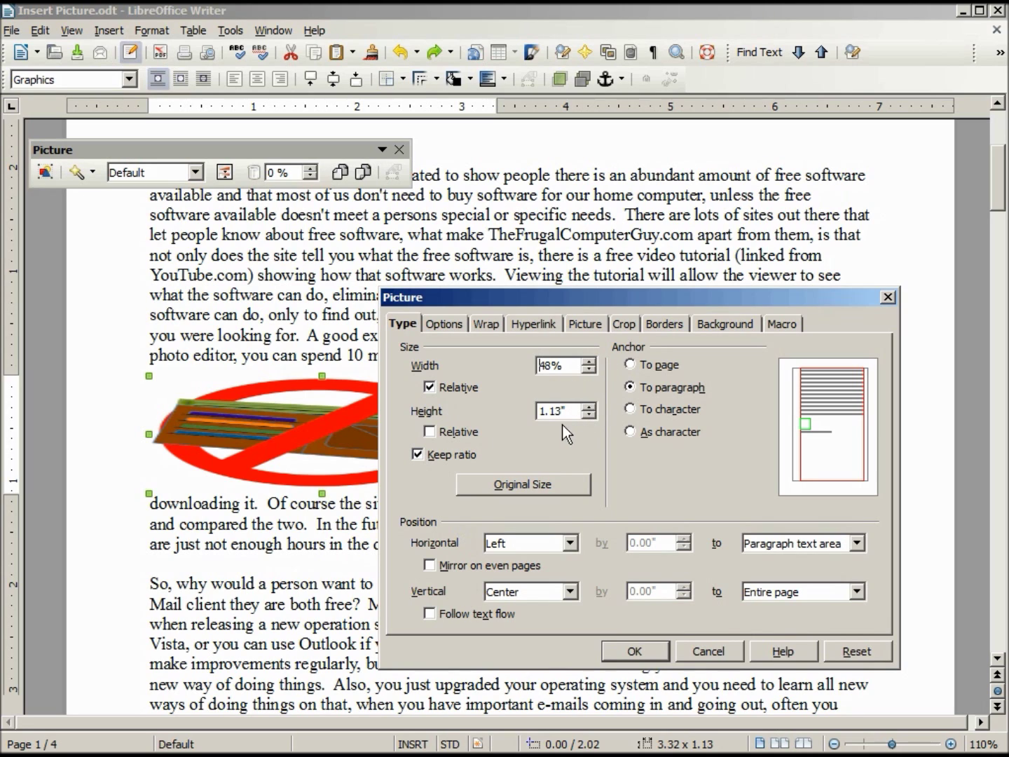
click(658, 652)
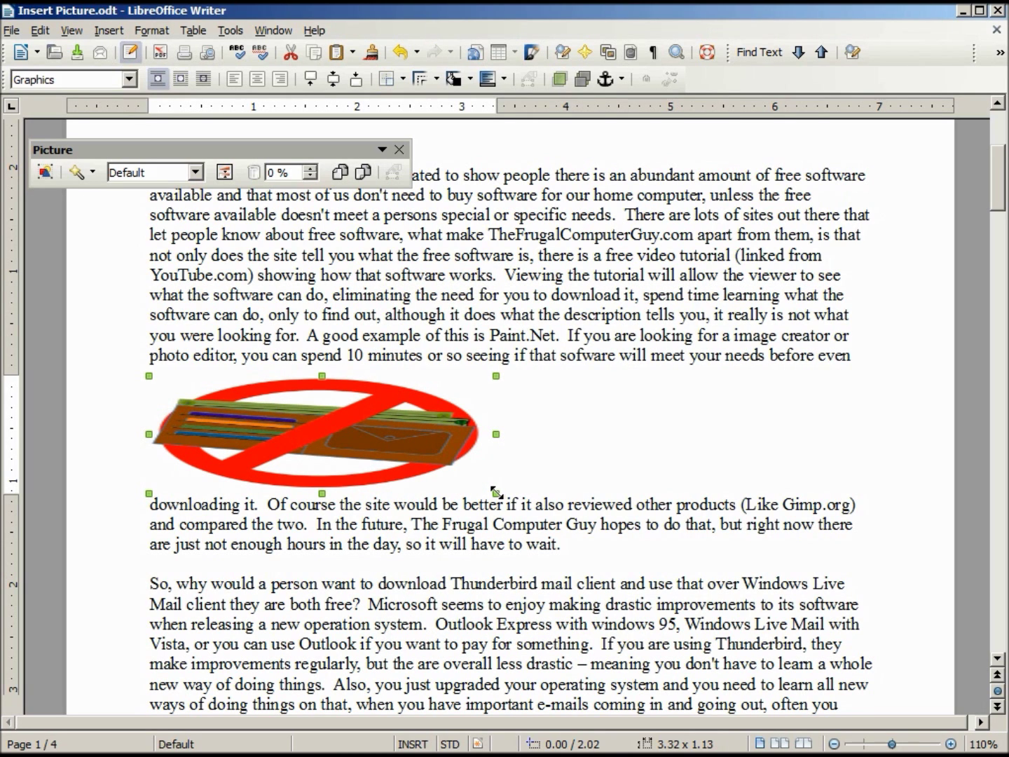
drag(496, 492, 331, 435)
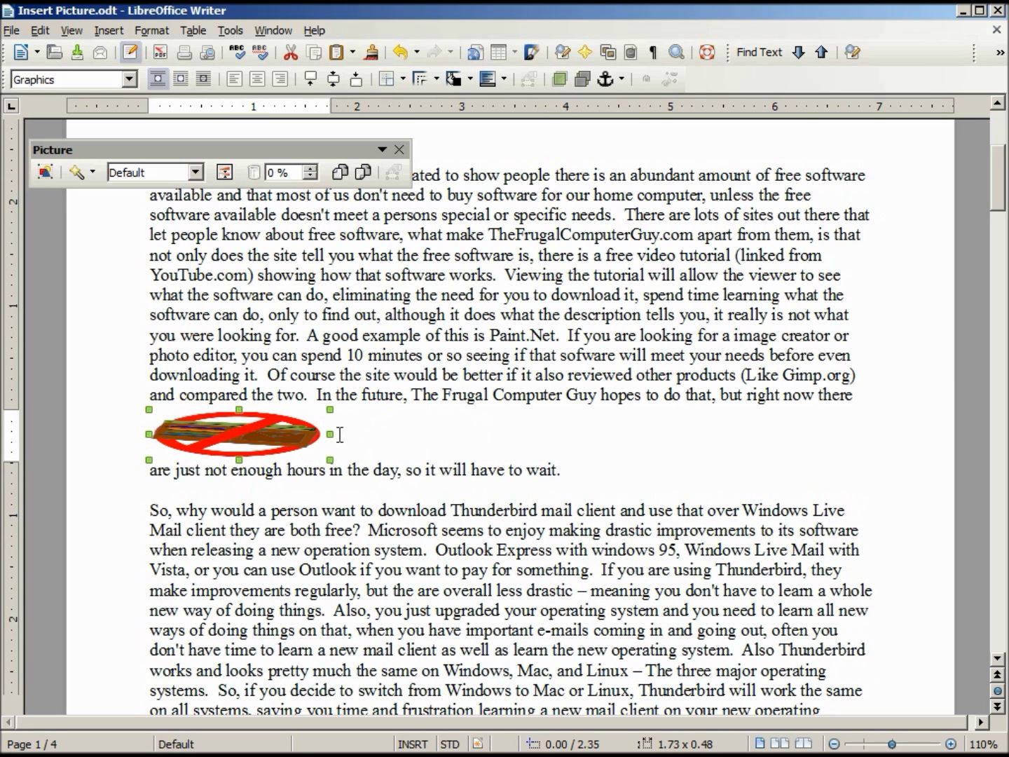
drag(326, 434, 243, 435)
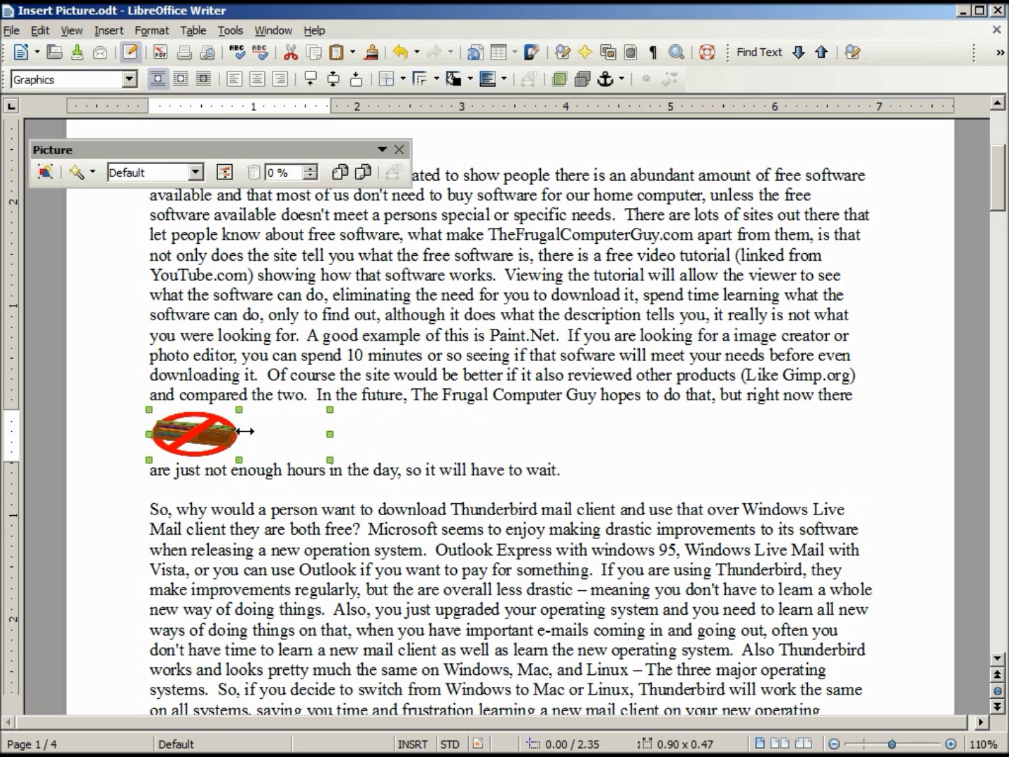
click(44, 174)
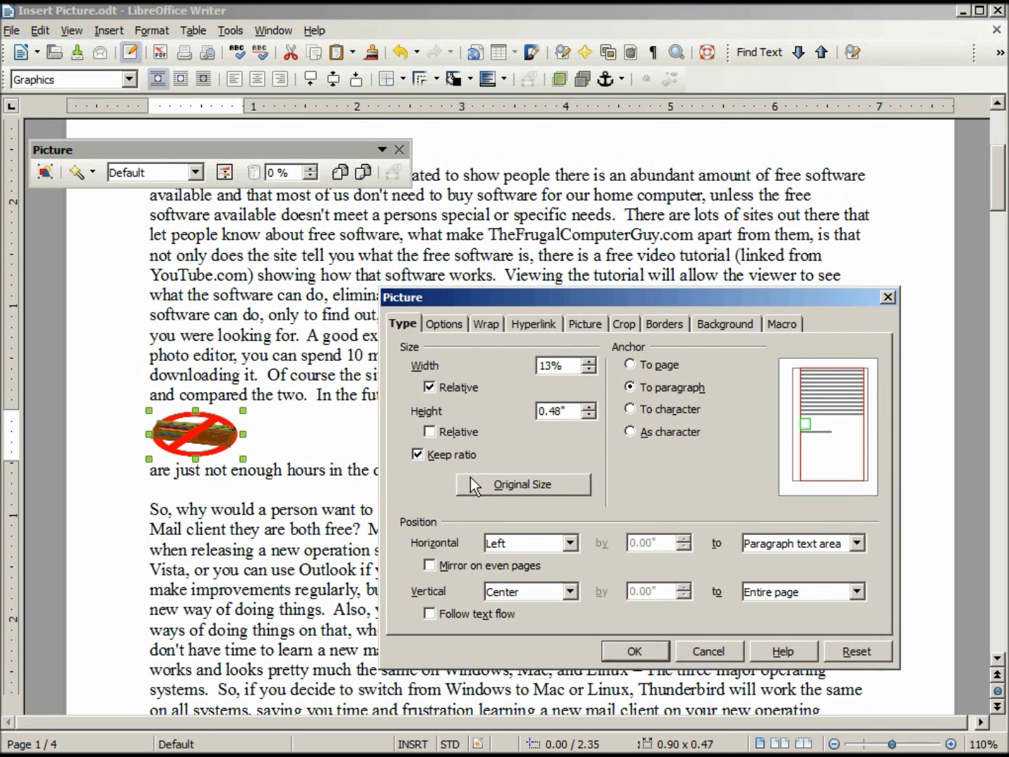